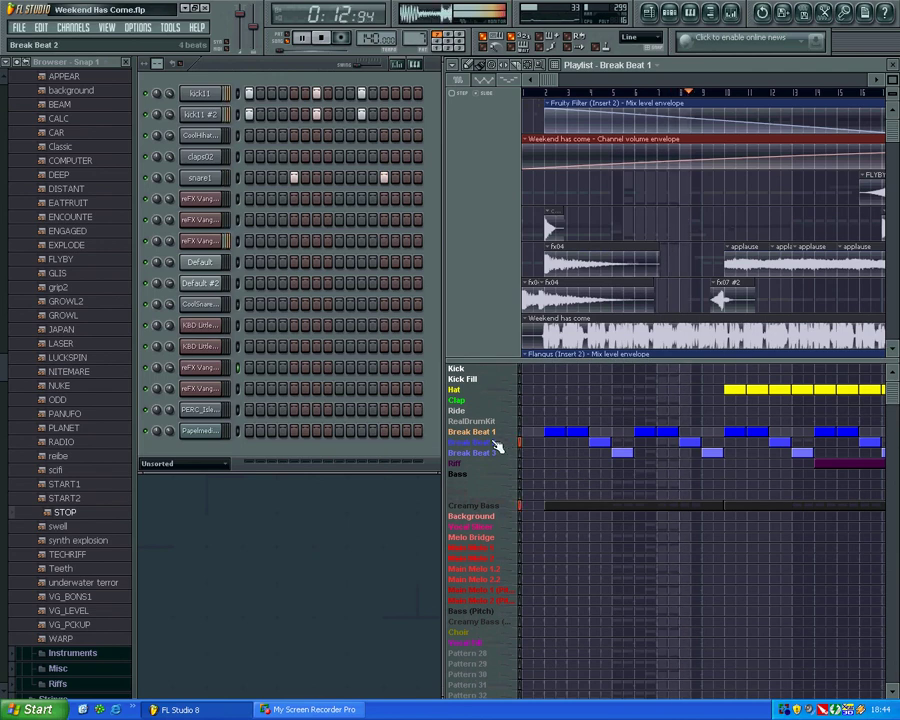
Examine the Creamy Bass pattern's notes in the piano roll and its reFX Vanguard #3 synth settings
click(495, 502)
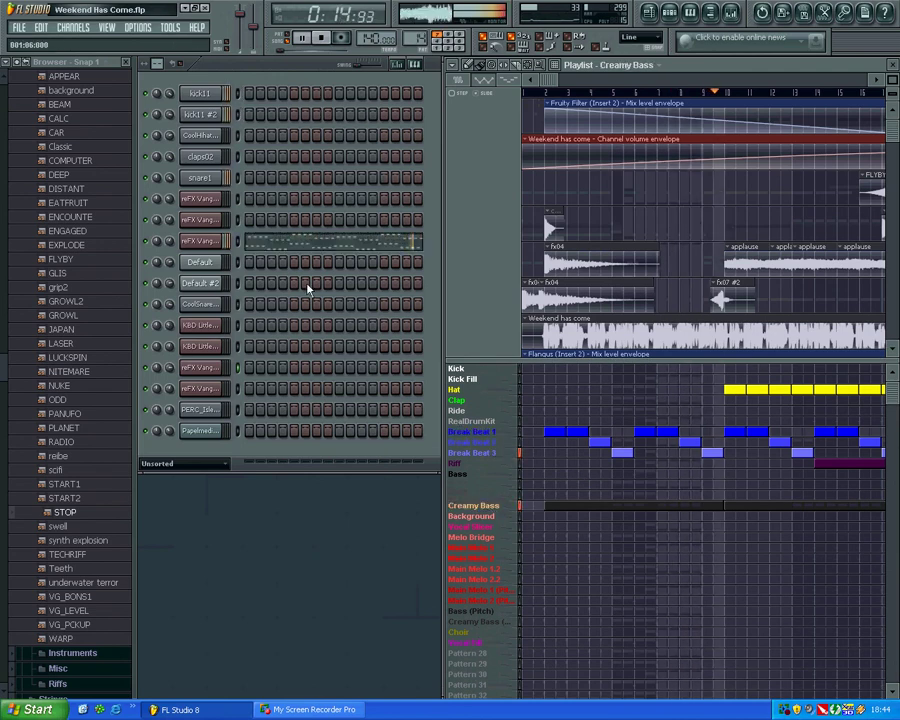
click(251, 245)
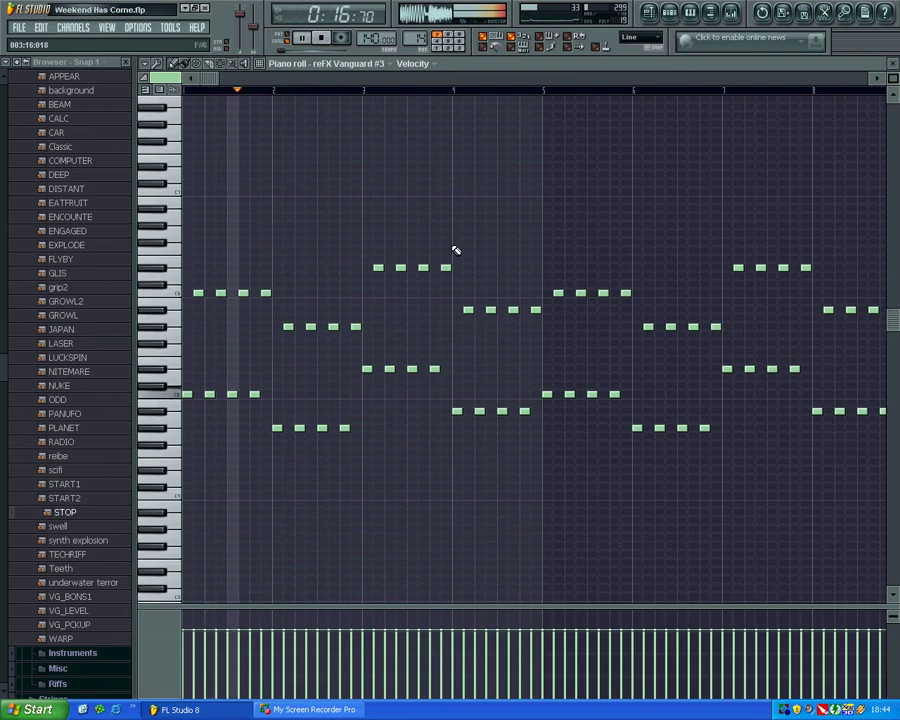
click(893, 68)
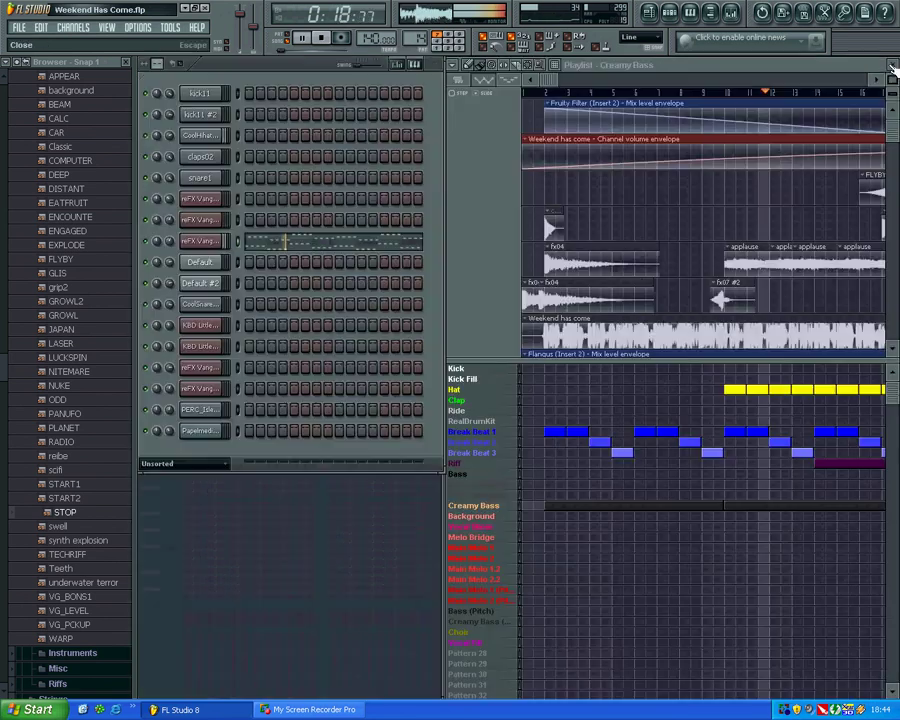
click(205, 242)
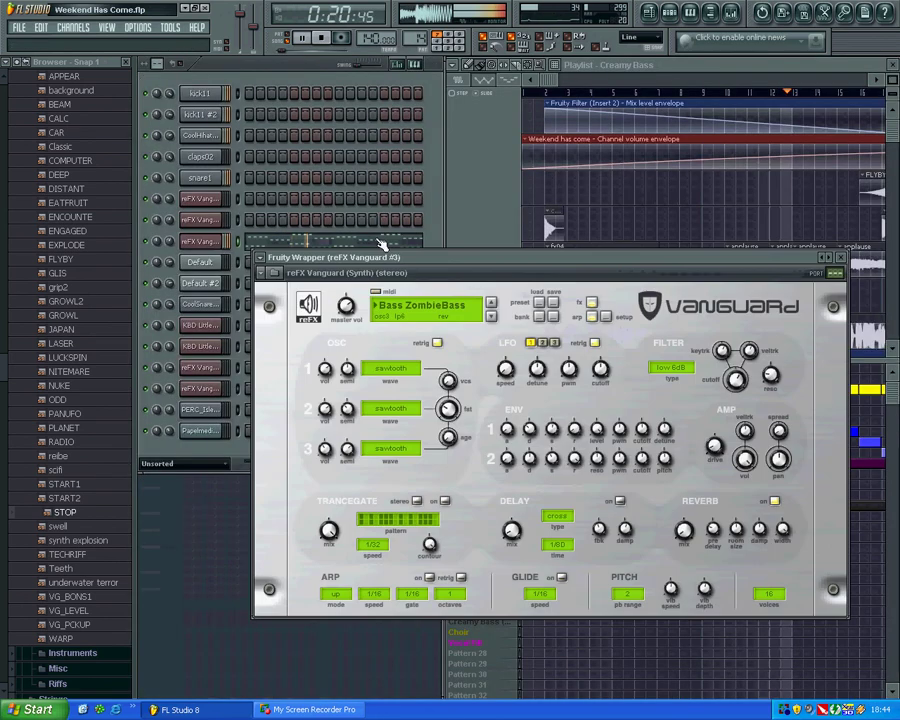
click(844, 261)
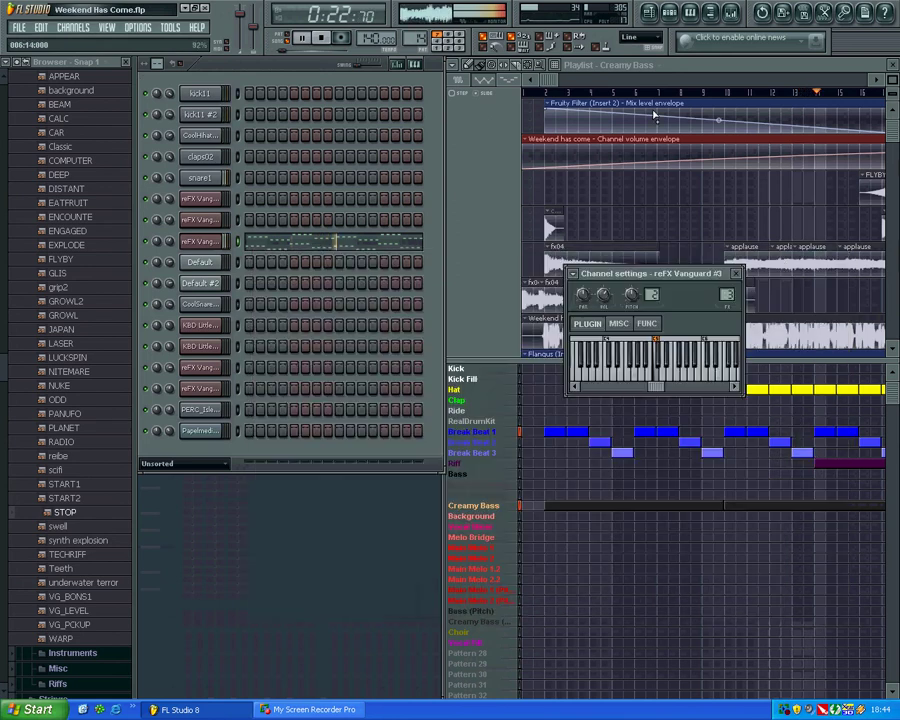
click(744, 280)
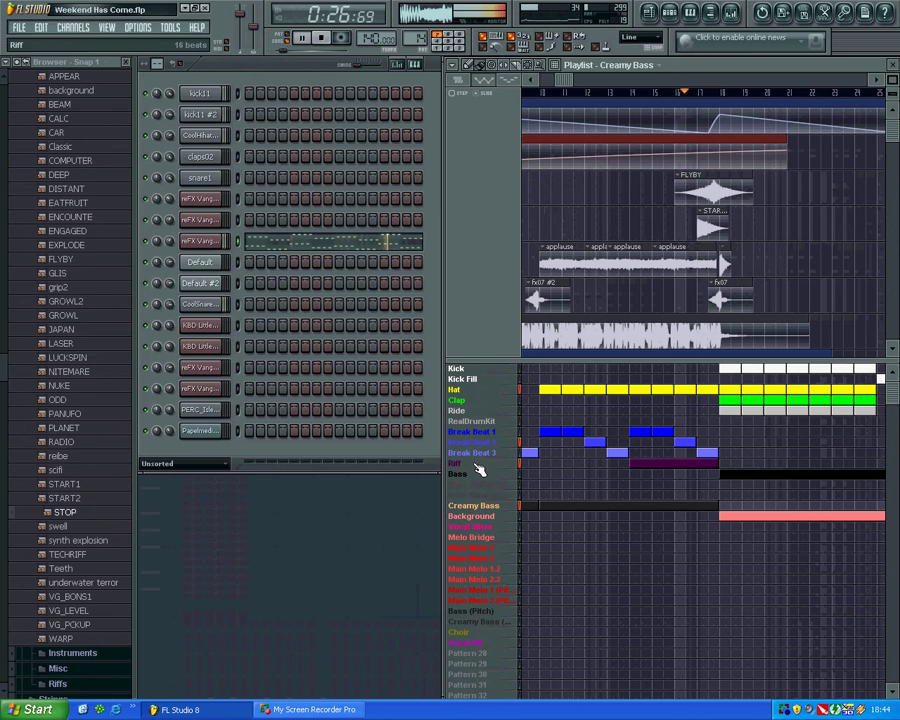
Review the Riff pattern's CoolSnare_01 notes in the piano roll, then return to the playlist
click(478, 464)
click(367, 305)
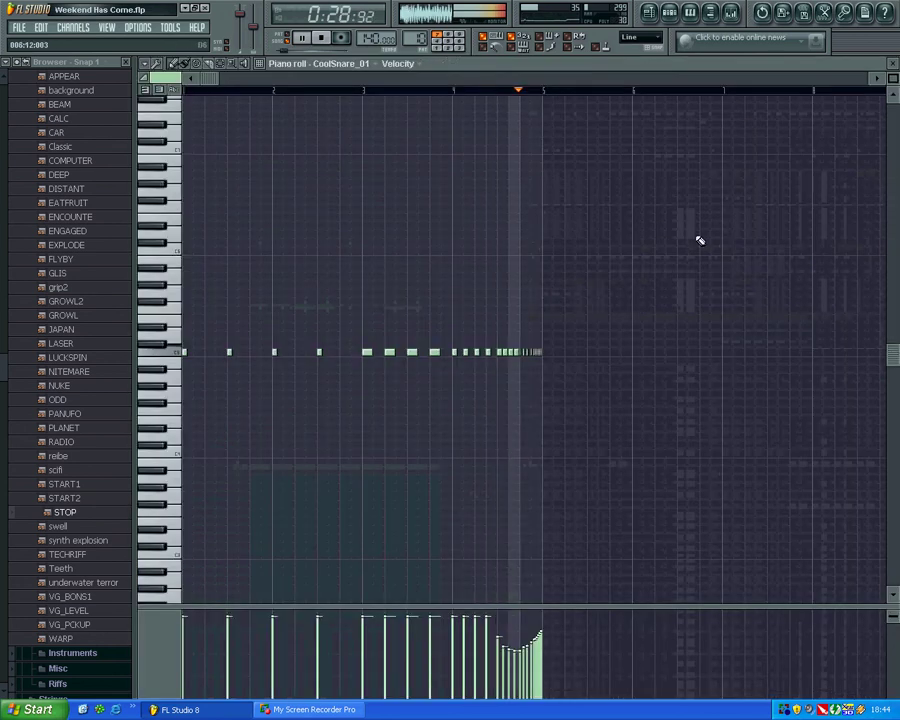
click(893, 65)
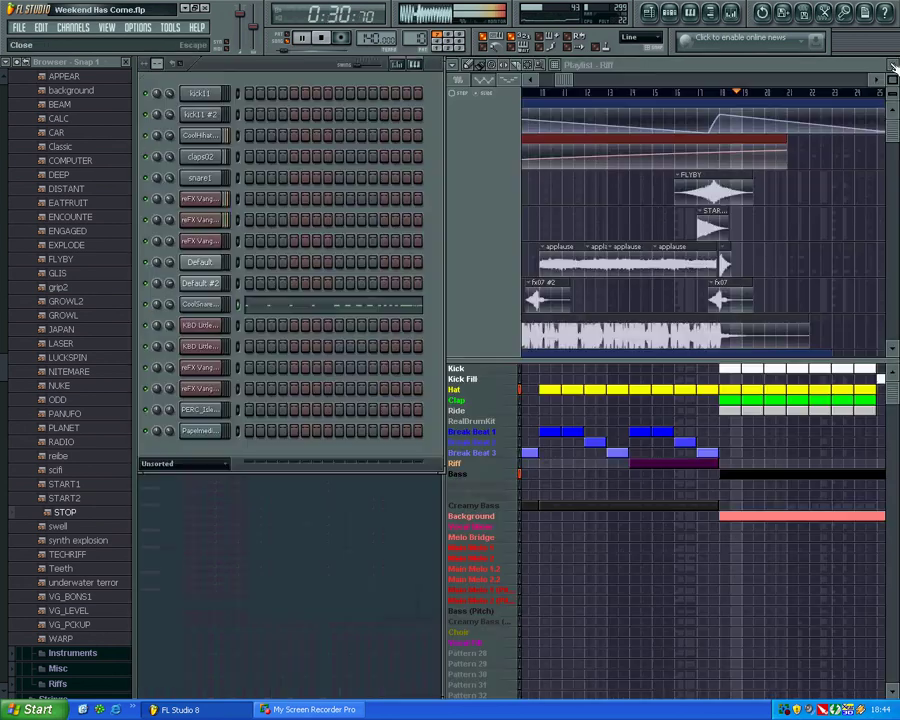
Inspect the Bass pattern's reFX Vanguard notes in the piano roll and return to the playlist
drag(568, 80, 576, 80)
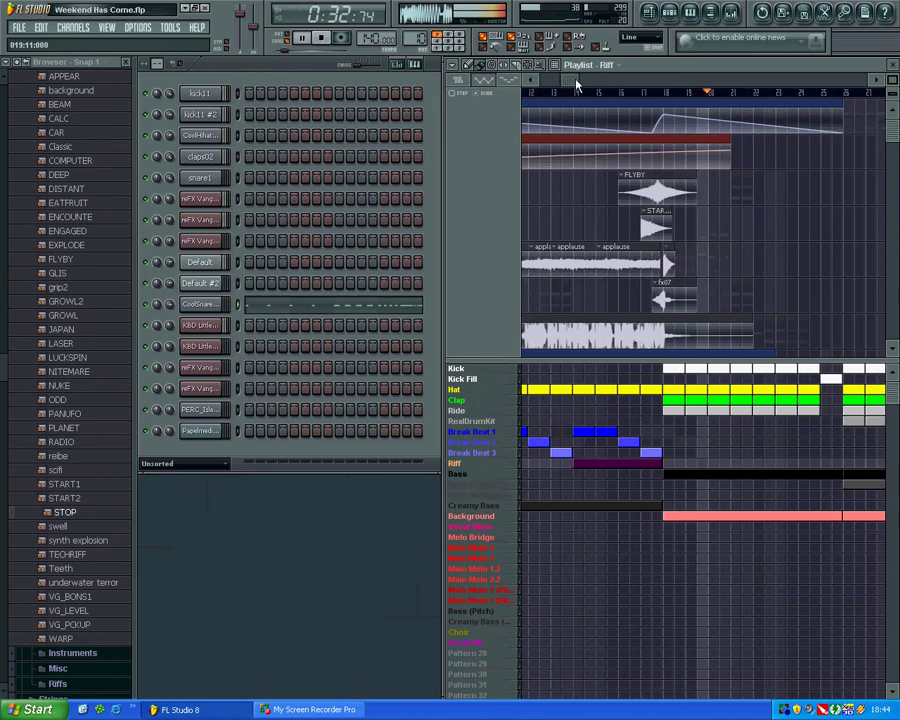
click(497, 476)
click(310, 188)
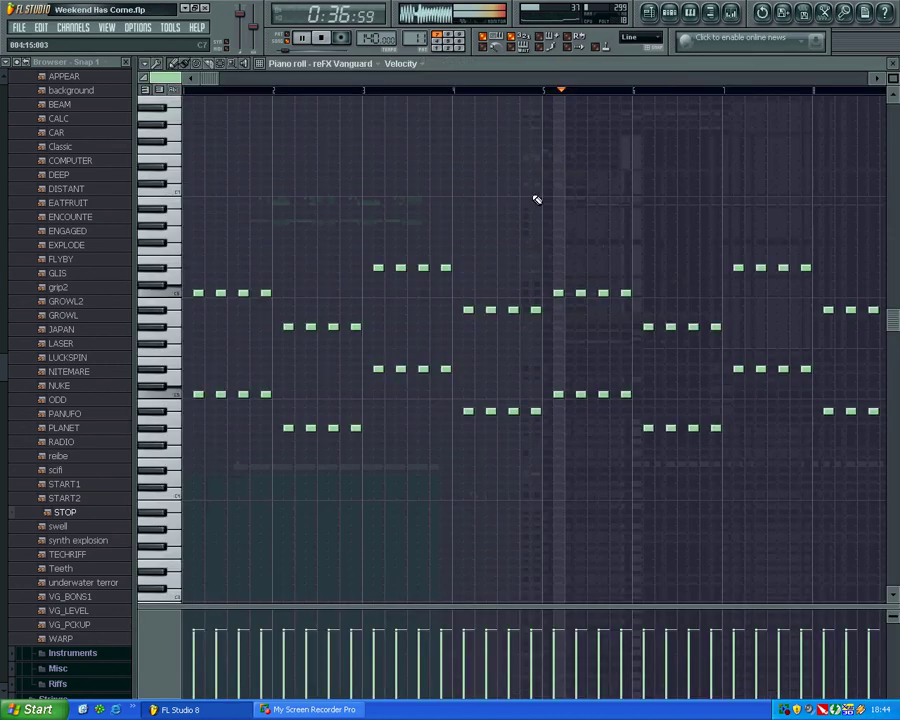
key(F7)
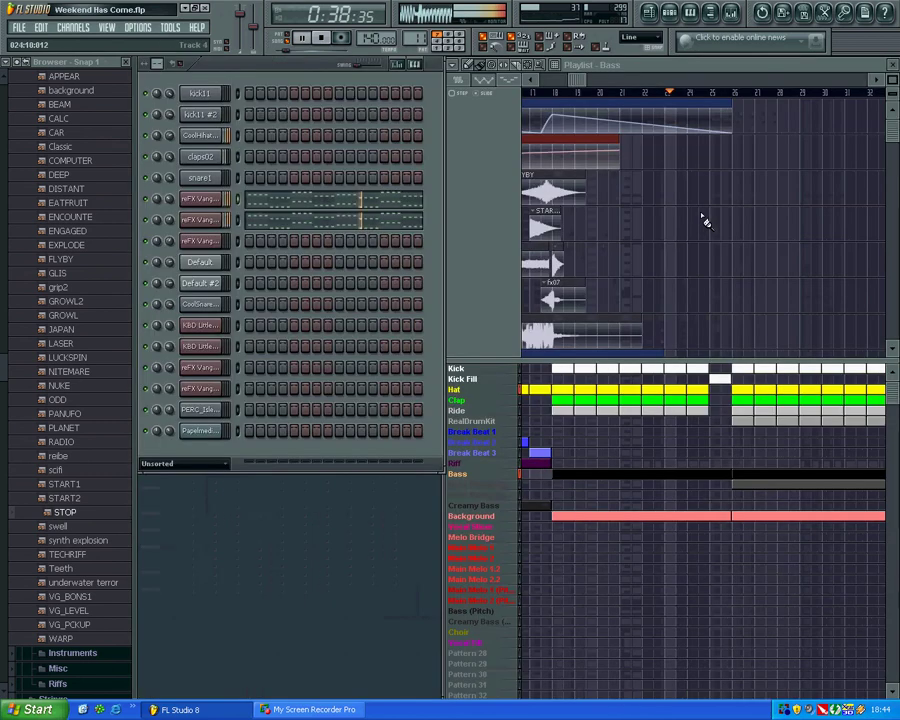
Show the Kick, Hat and Kick Fill patterns one after another in the step sequencer
click(478, 370)
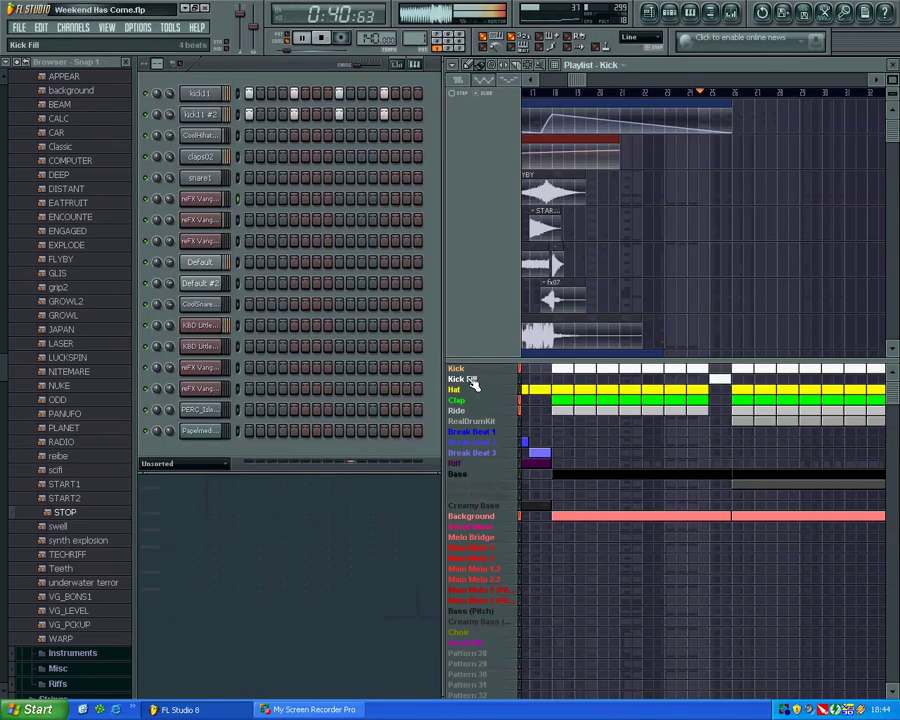
click(477, 389)
click(466, 379)
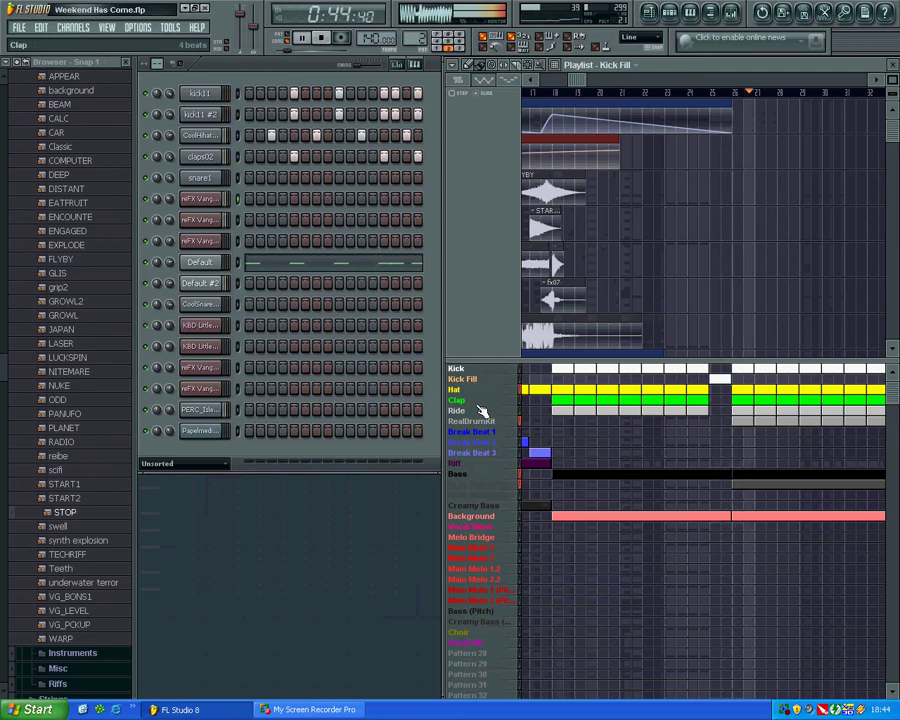
Look through the Bass Background, Background and Bass patterns in the step sequencer, ending on Bass Background
click(483, 486)
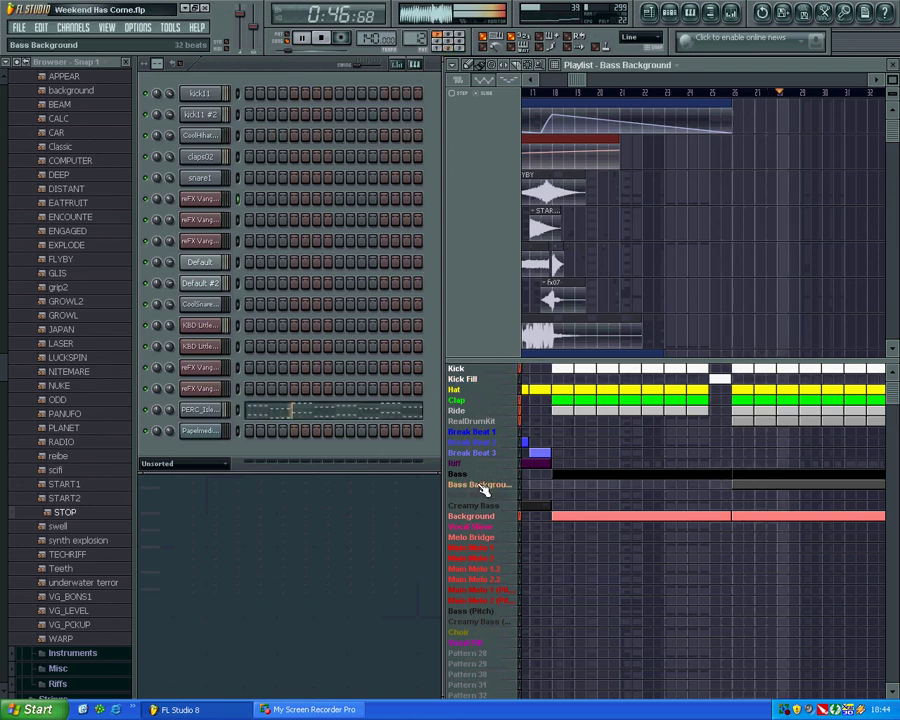
click(491, 519)
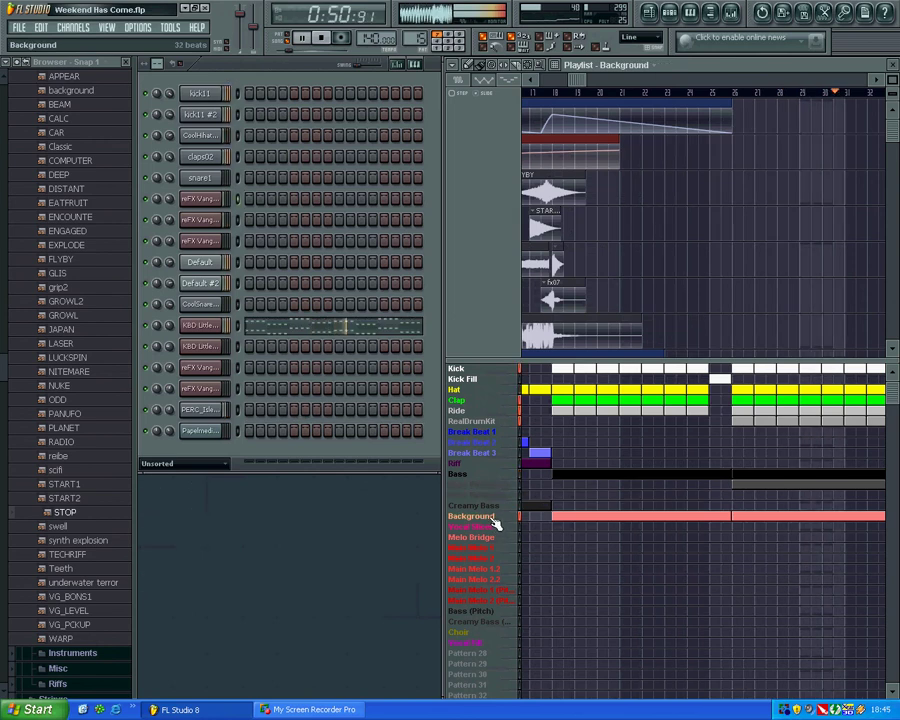
click(497, 478)
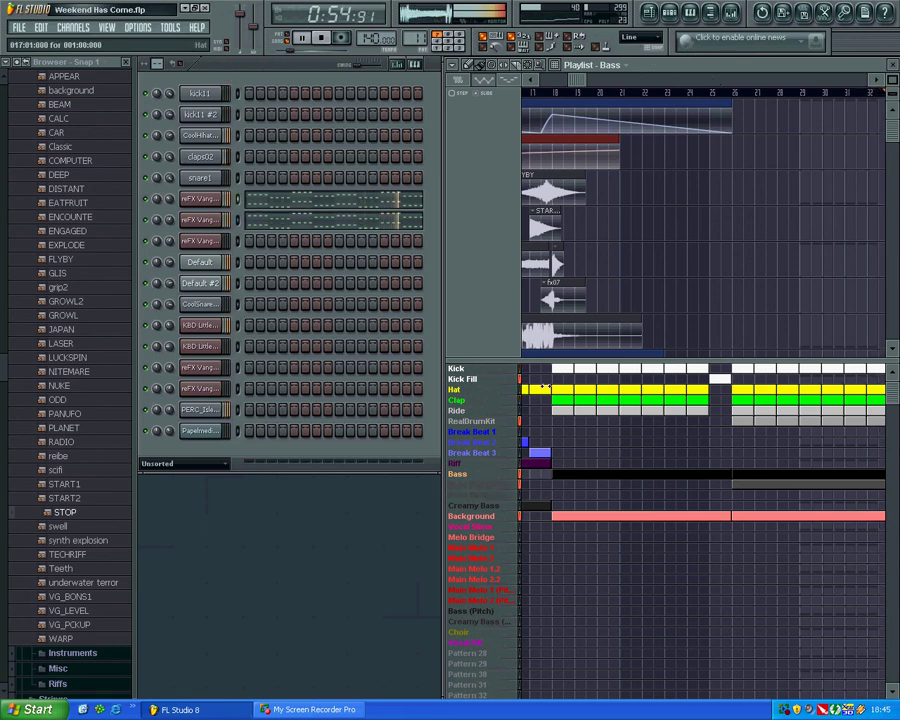
click(512, 486)
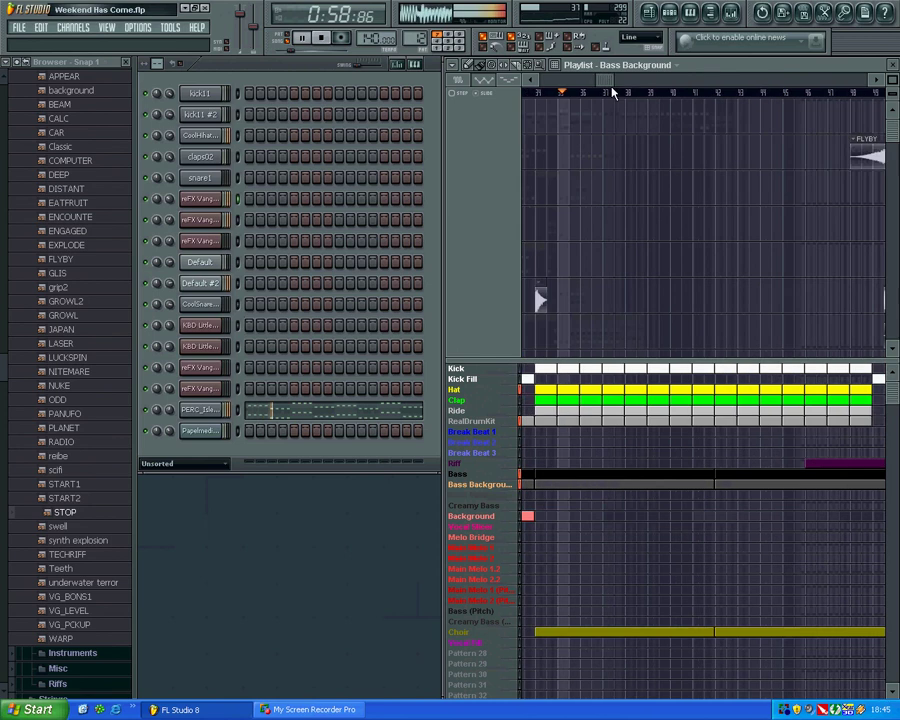
Select the Choir pattern and check the soundfont player settings of its Papelmedia channel
click(496, 633)
click(199, 431)
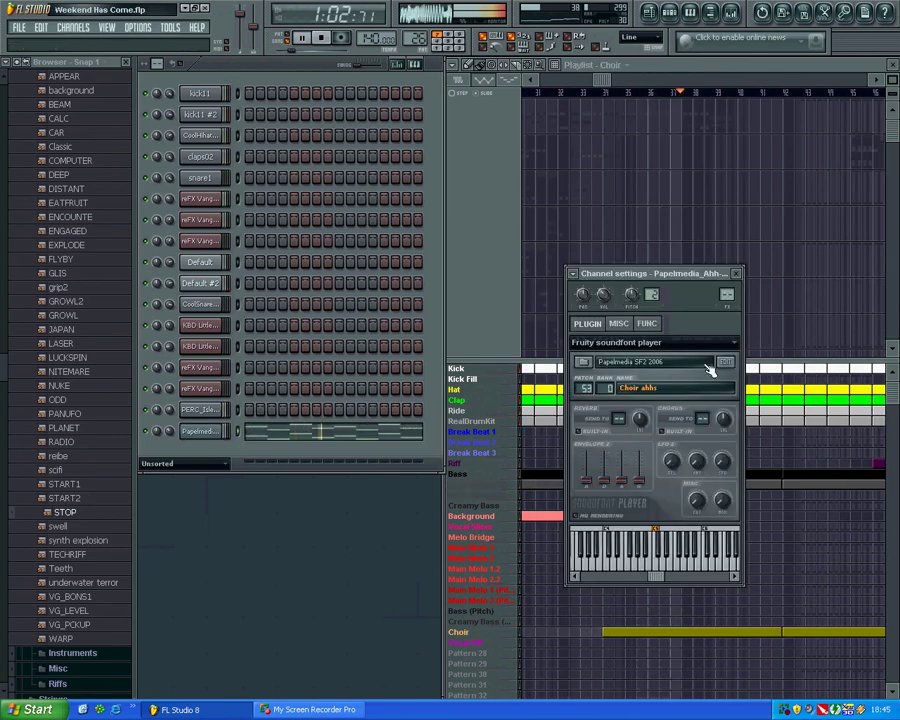
click(740, 276)
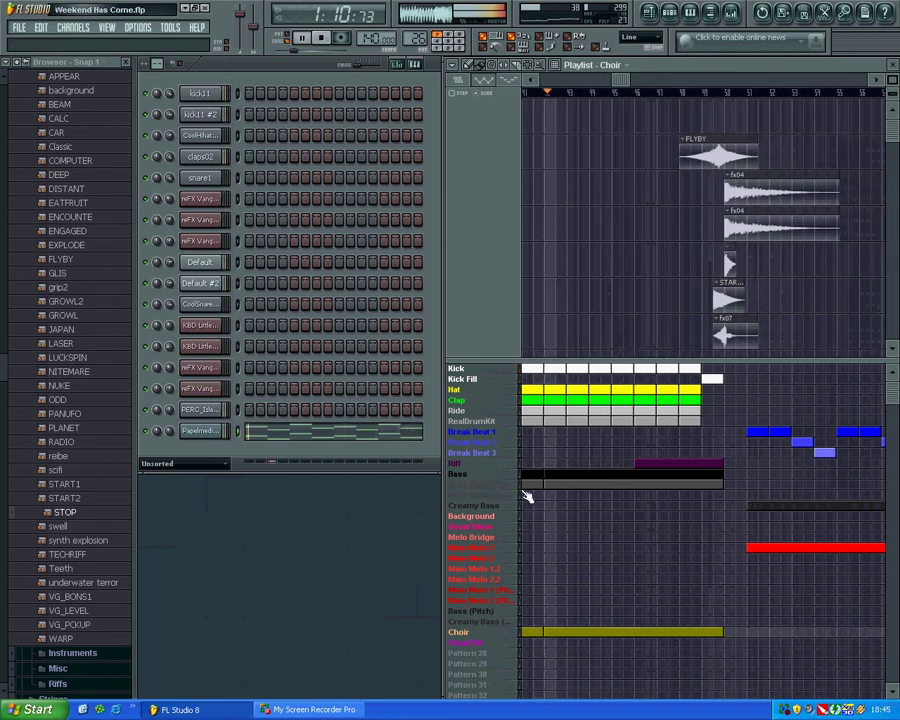
View the RealDrumKit pattern's Default #2 drum notes in the piano roll and close it again
click(498, 421)
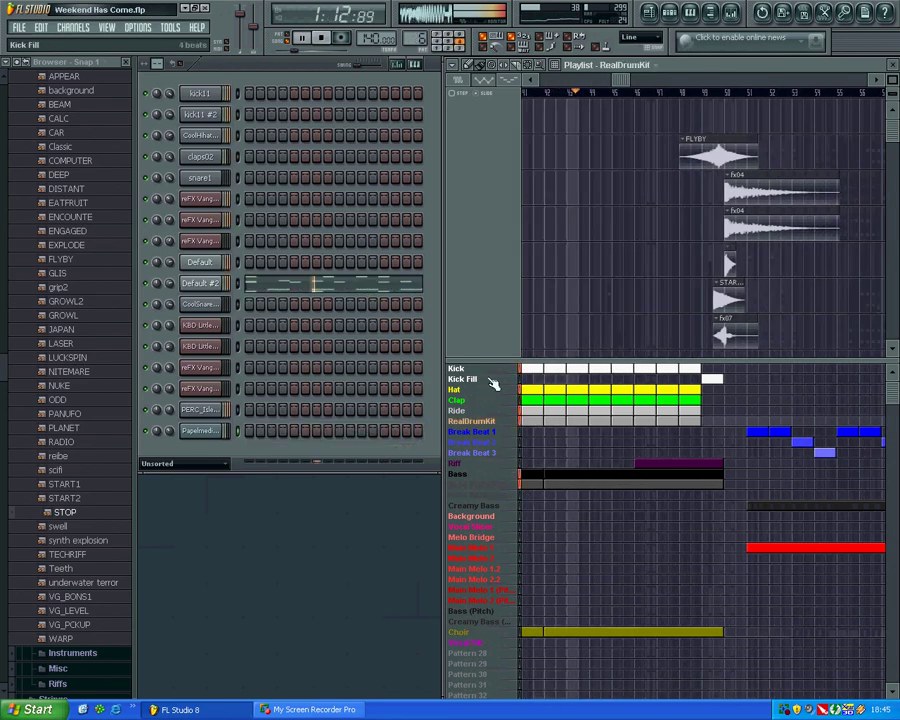
click(402, 285)
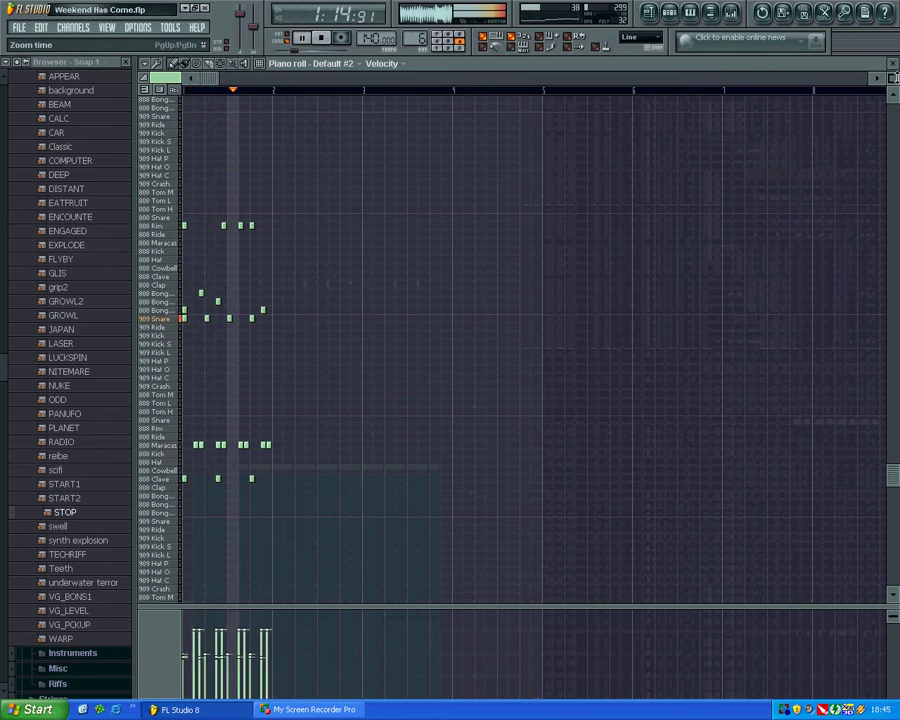
drag(894, 78, 894, 84)
click(893, 64)
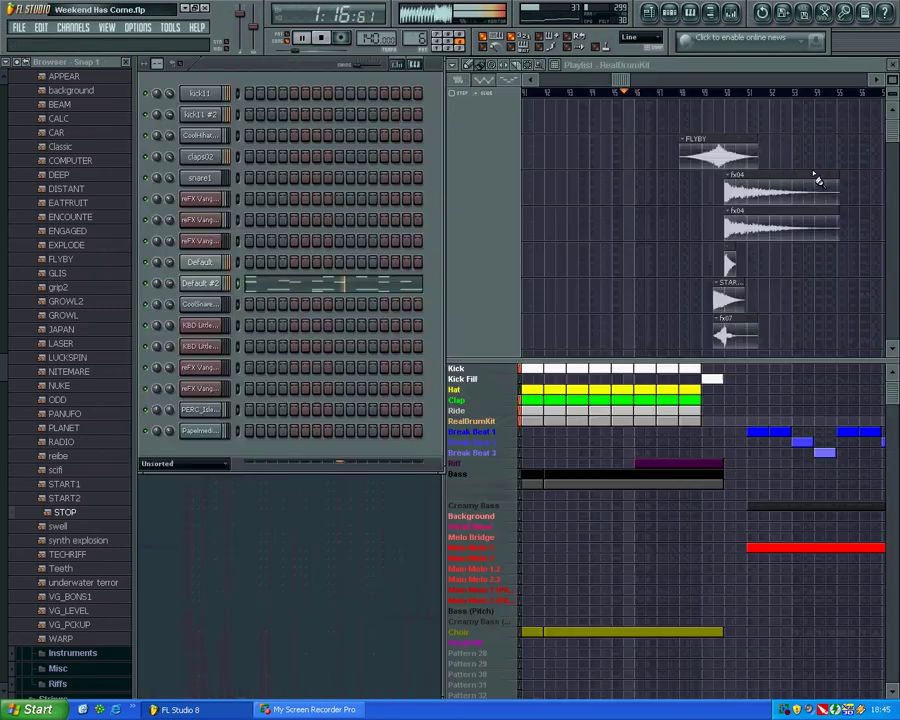
Take a close look at the accelerating snare roll at the end of the Riff pattern's CoolSnare_01 notes
click(499, 465)
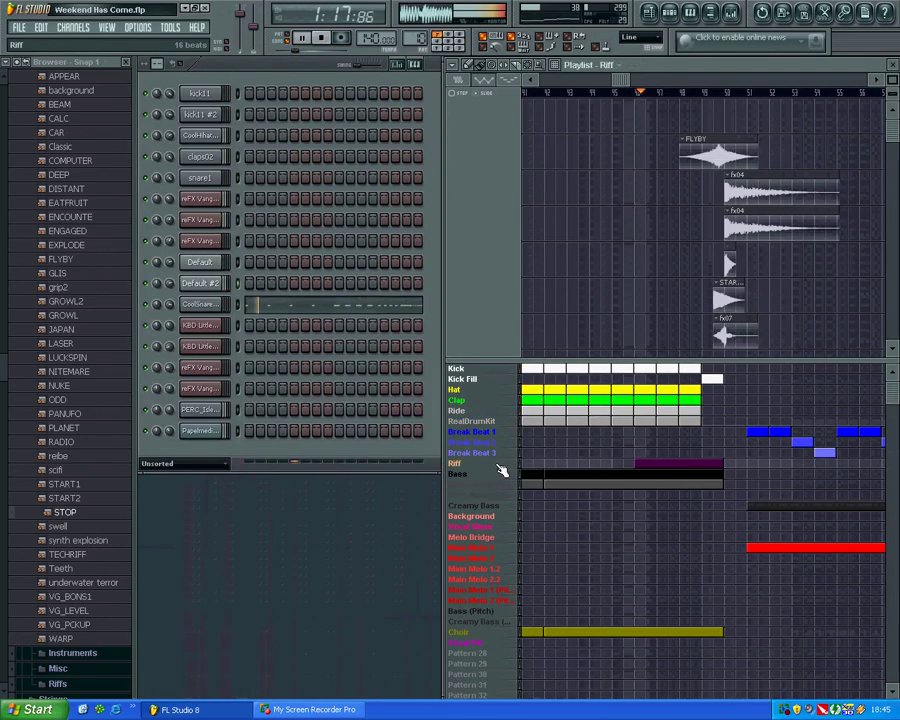
click(399, 305)
drag(210, 79, 531, 107)
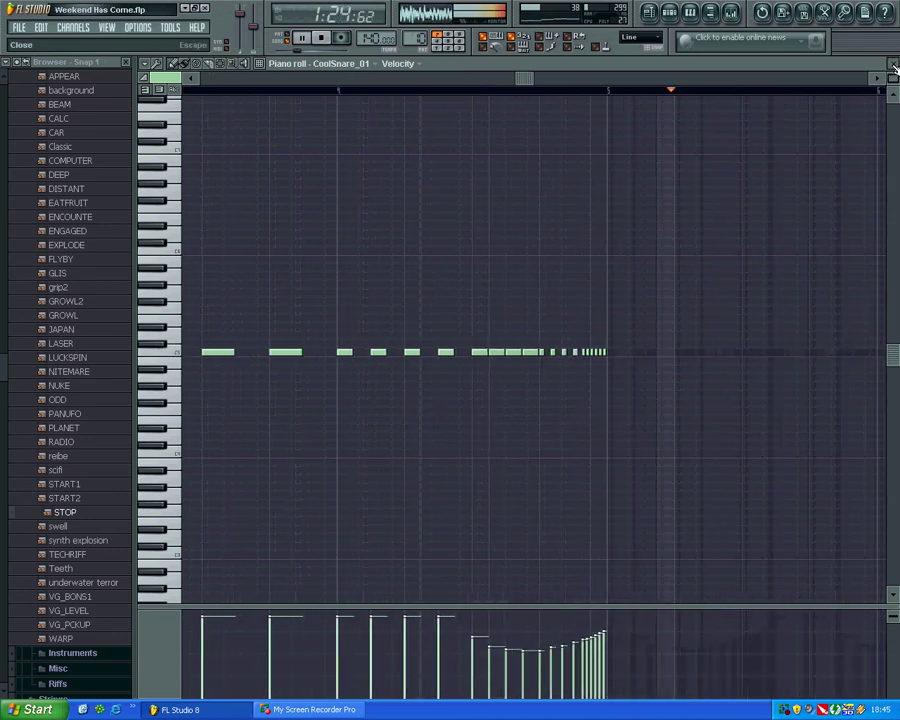
click(893, 65)
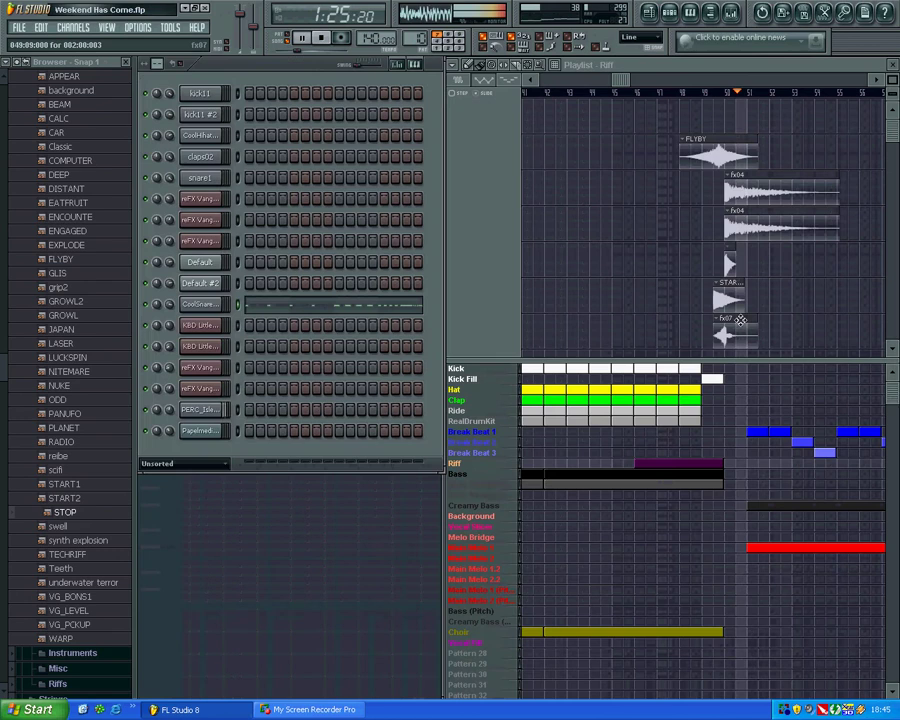
Examine the Main Melo 1 melody through its last bar in the reFX Vanguard #4 piano roll
click(484, 547)
click(301, 372)
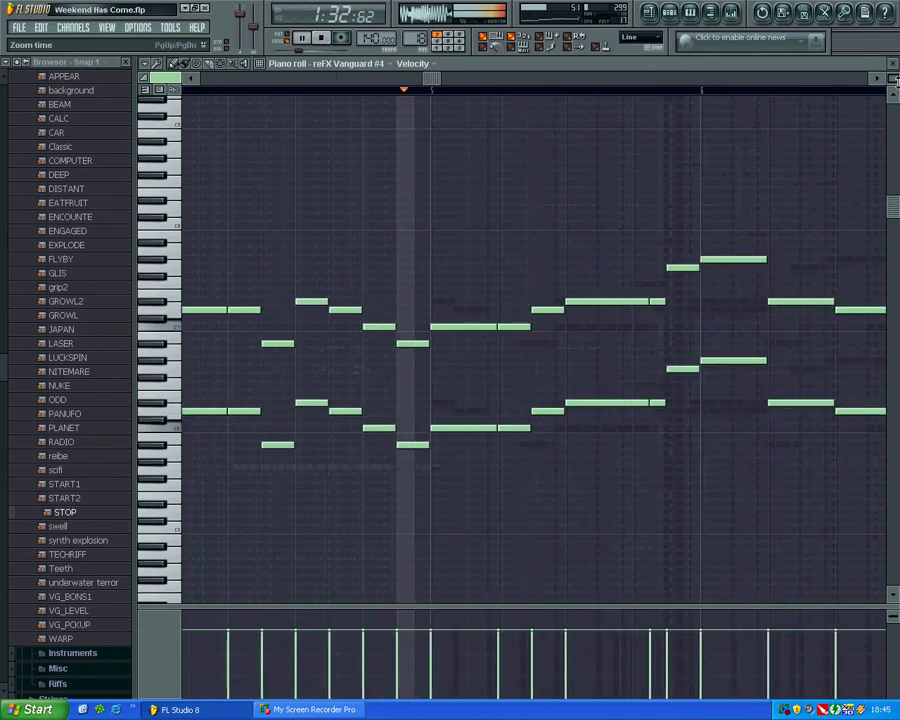
scroll(408, 87, down, 2)
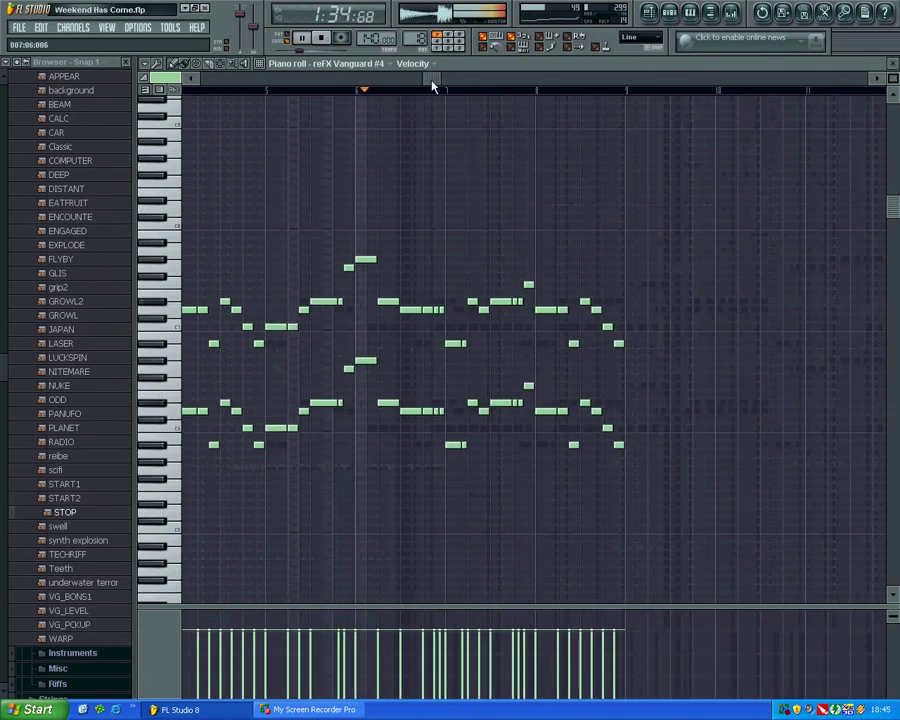
drag(431, 80, 521, 85)
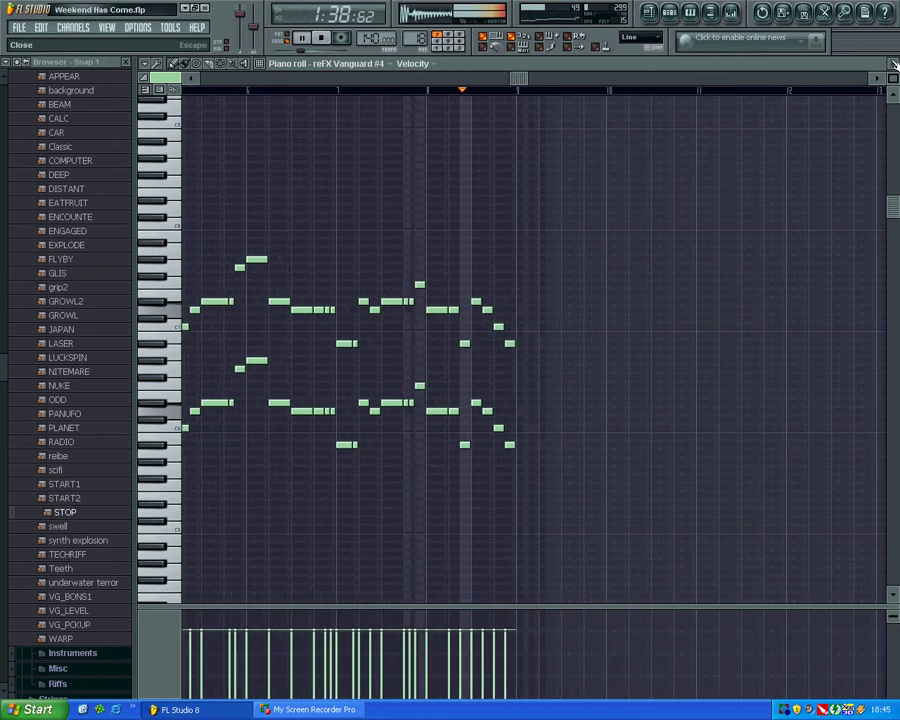
click(894, 64)
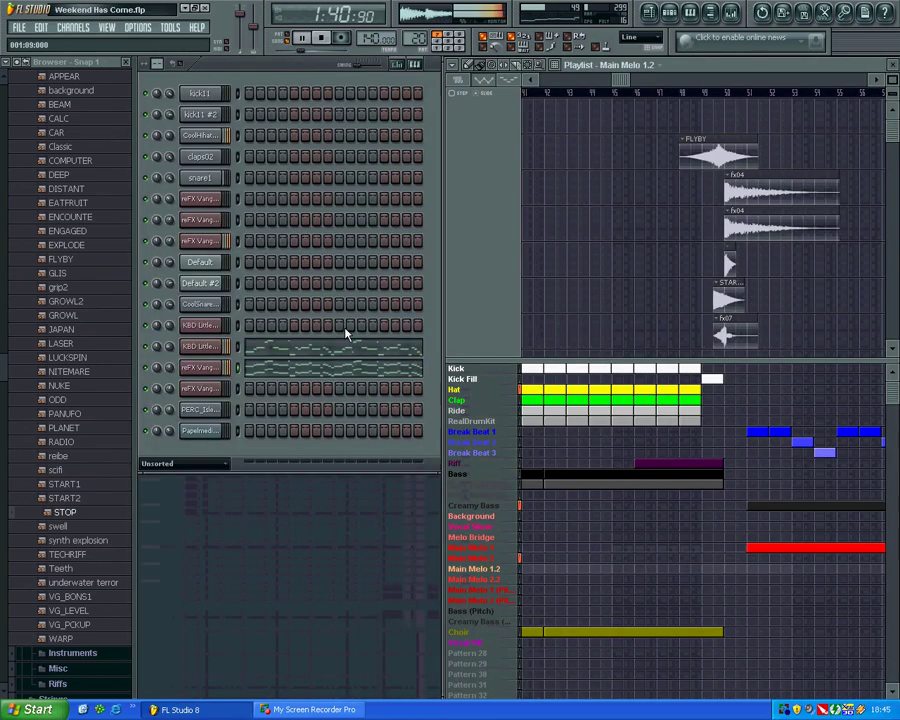
Compare the reFX Vanguard #4 notes of the Main Melo 1.2 and Main Melo 2 patterns in the piano roll
click(340, 375)
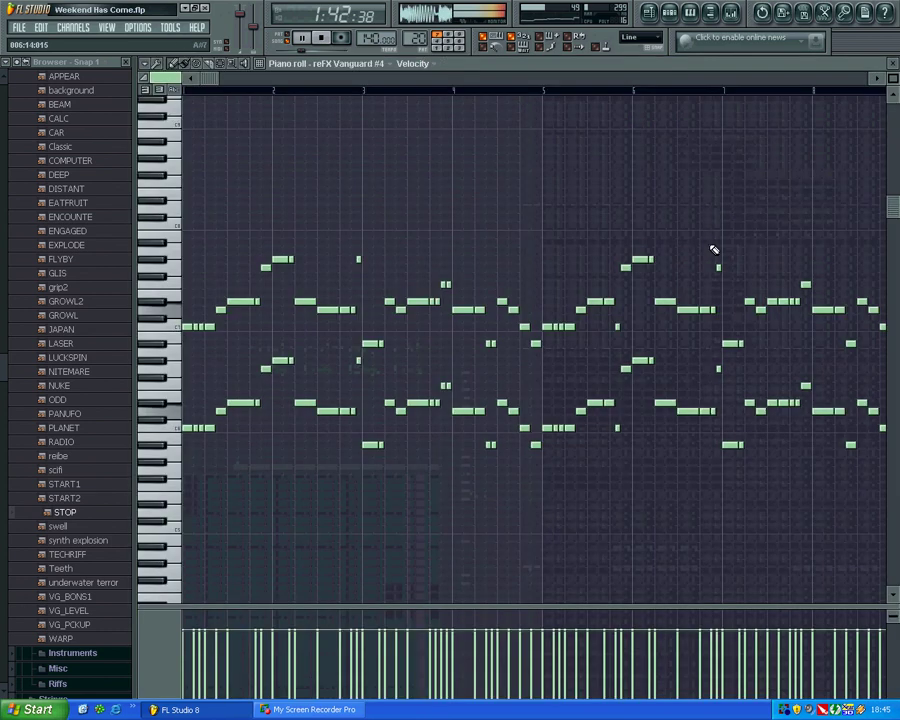
click(894, 64)
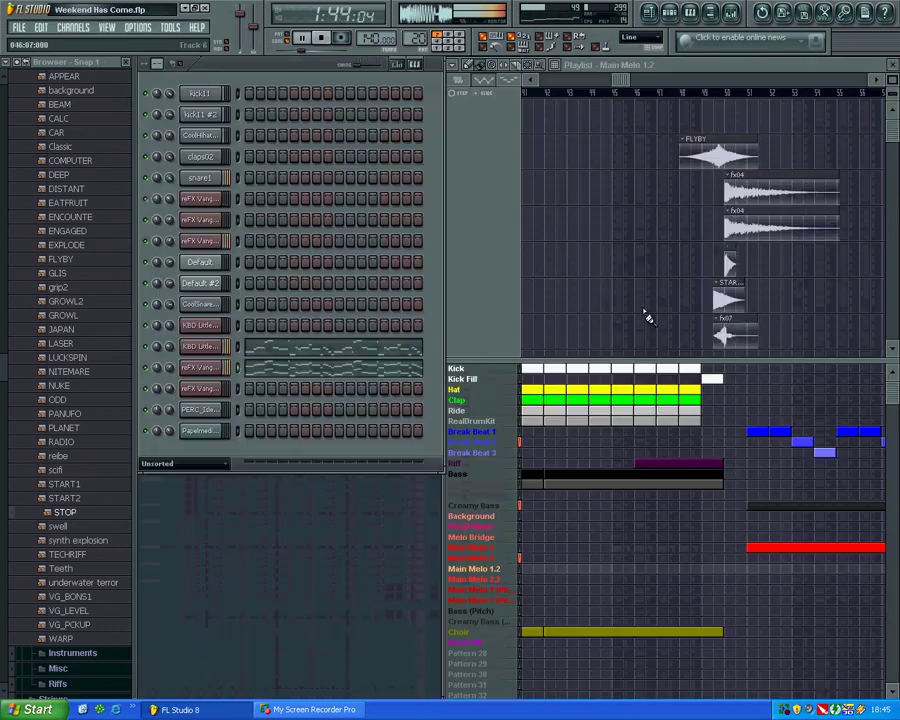
click(488, 560)
click(378, 366)
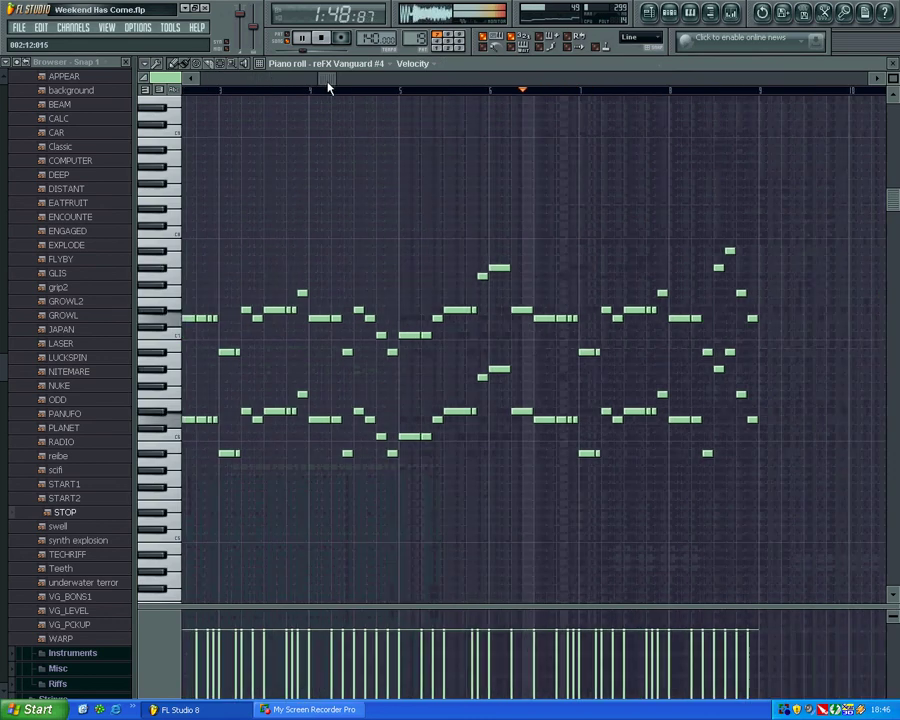
click(893, 63)
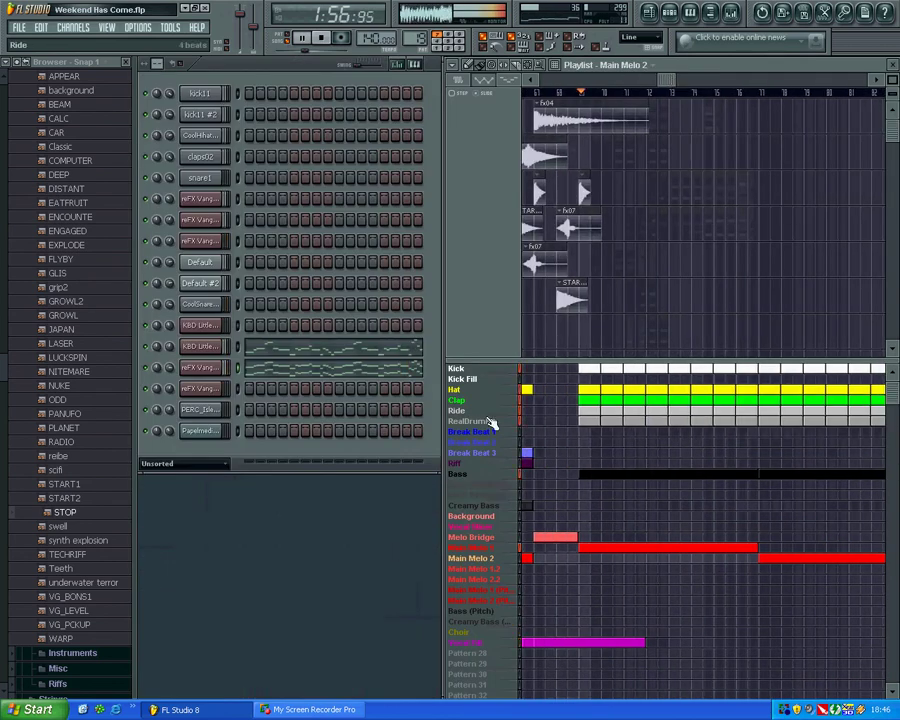
View the Vocal Fill pattern's vocal slices in the Weekend has come #4 piano roll and close it again
click(475, 645)
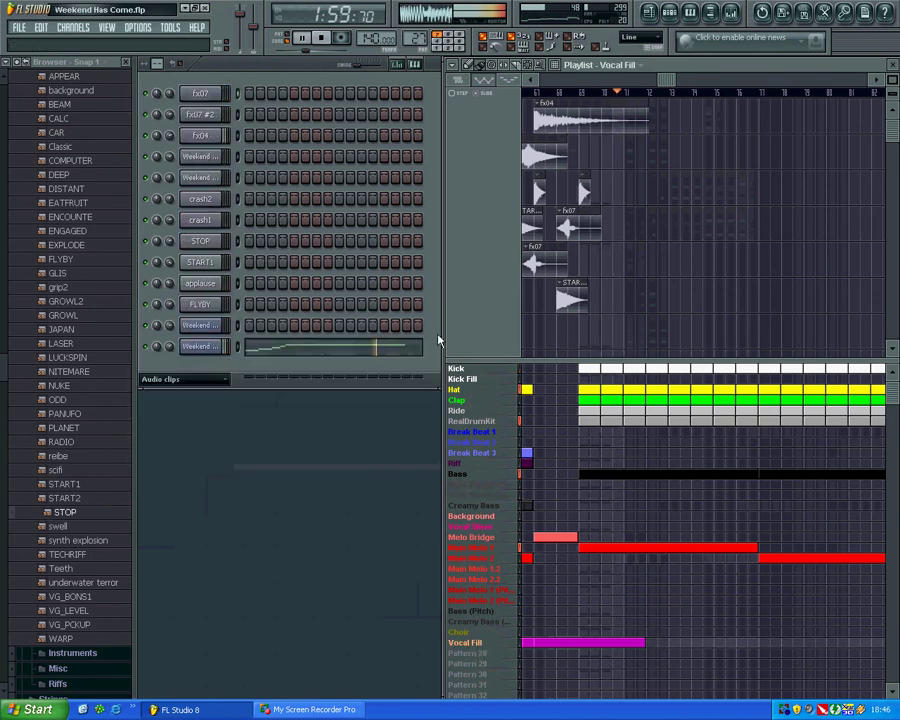
click(378, 352)
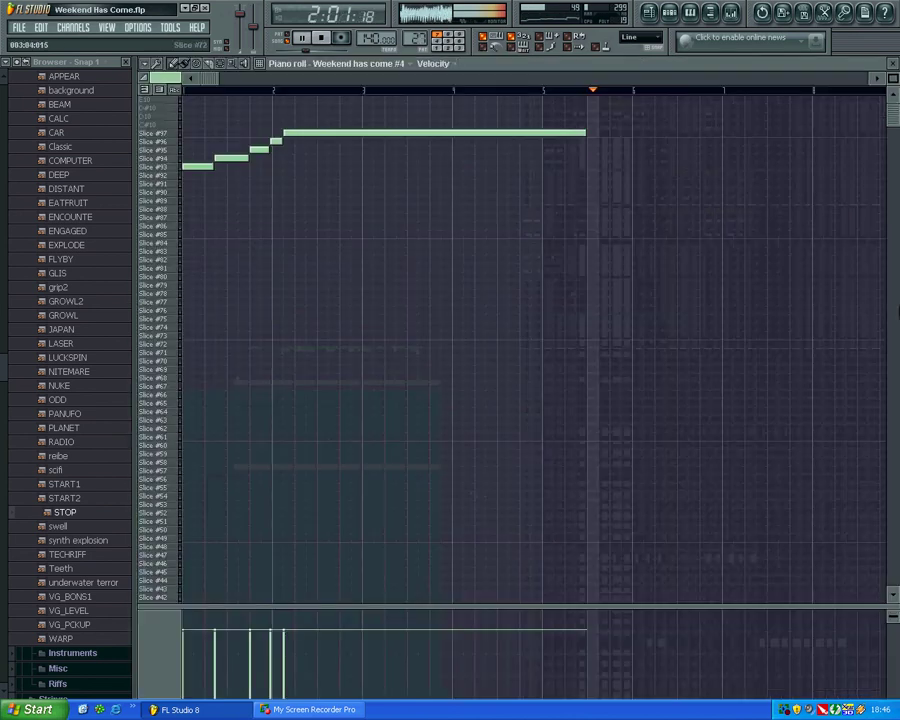
click(893, 66)
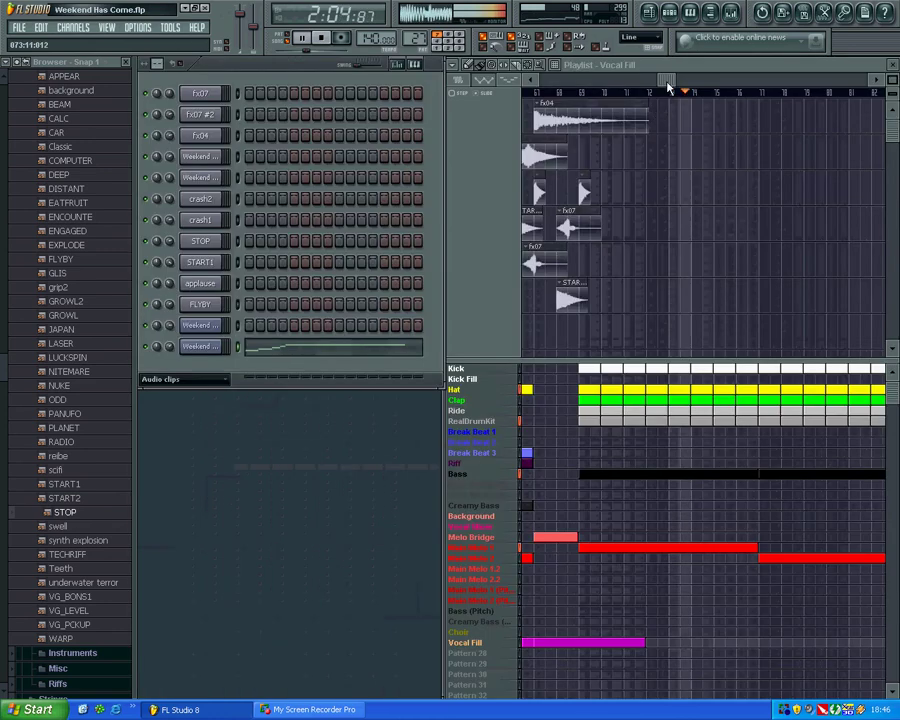
Inspect the channel contents of the Kick Fill pattern, followed by those of the RealDrumKit pattern
drag(668, 86, 687, 83)
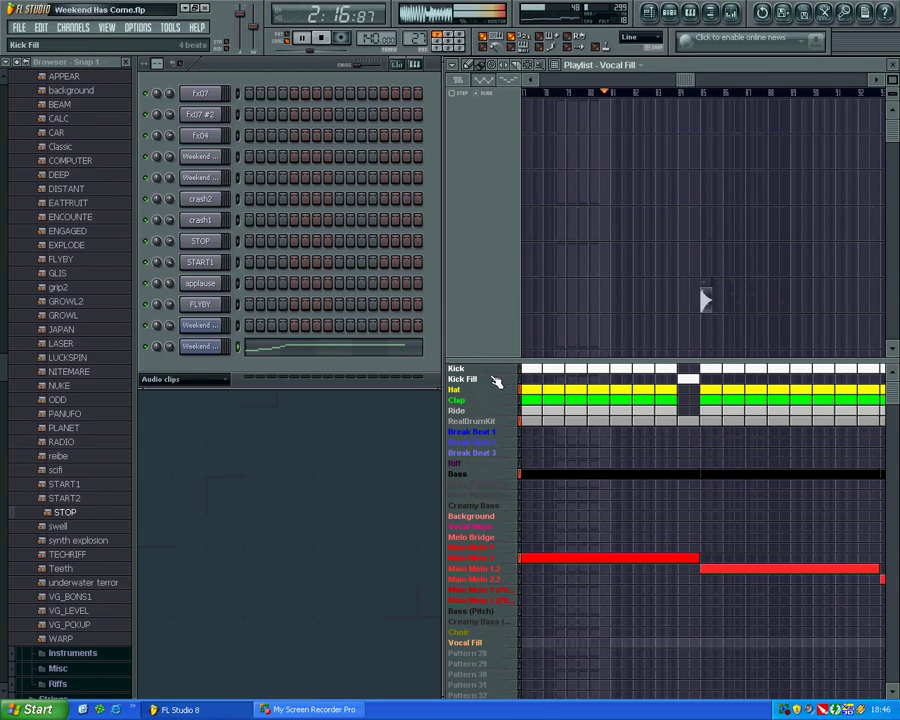
click(492, 380)
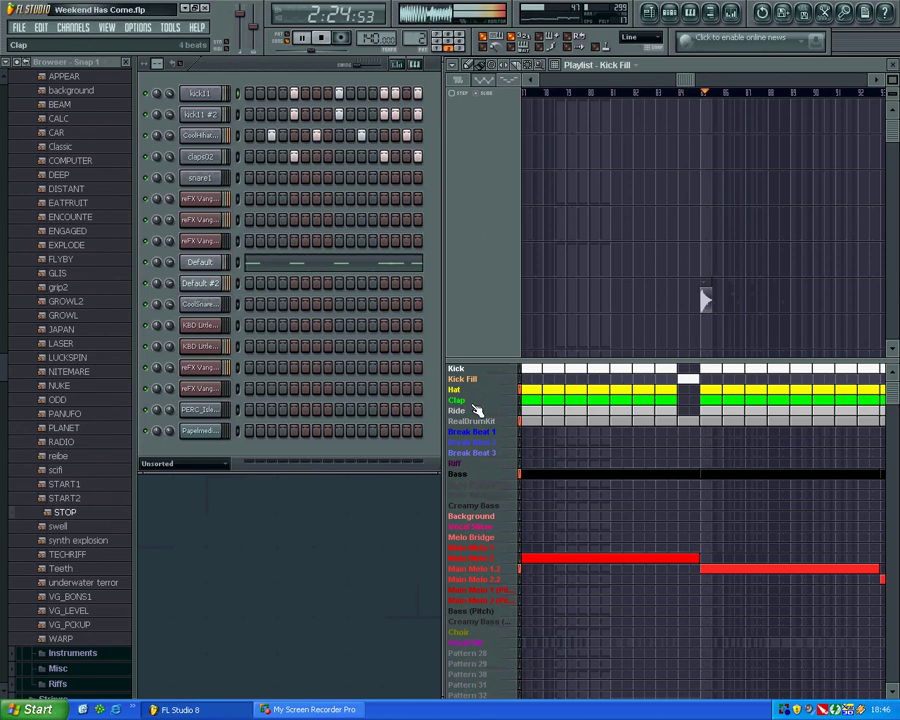
click(466, 423)
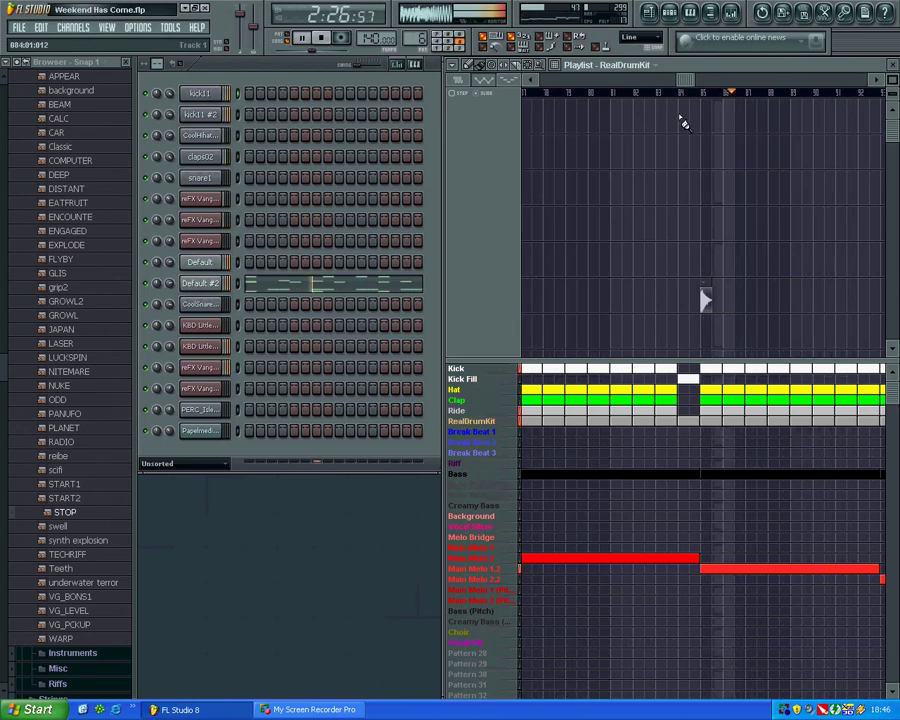
Examine the Main Melo 1.2 pattern's reFX Vanguard #4 notes through the last bar and close the piano roll
drag(684, 82, 701, 86)
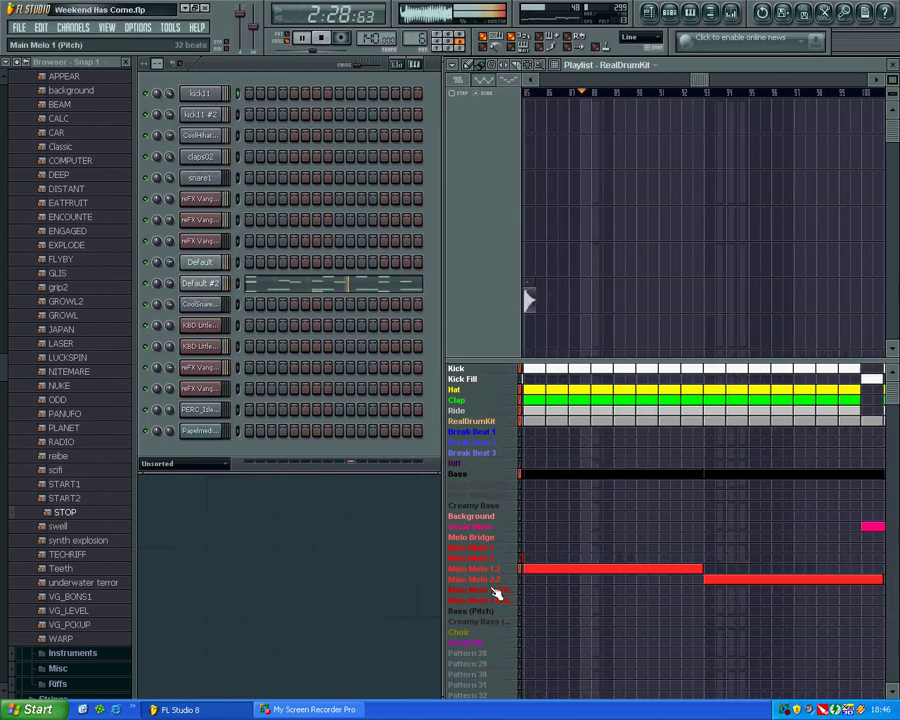
click(490, 570)
click(400, 371)
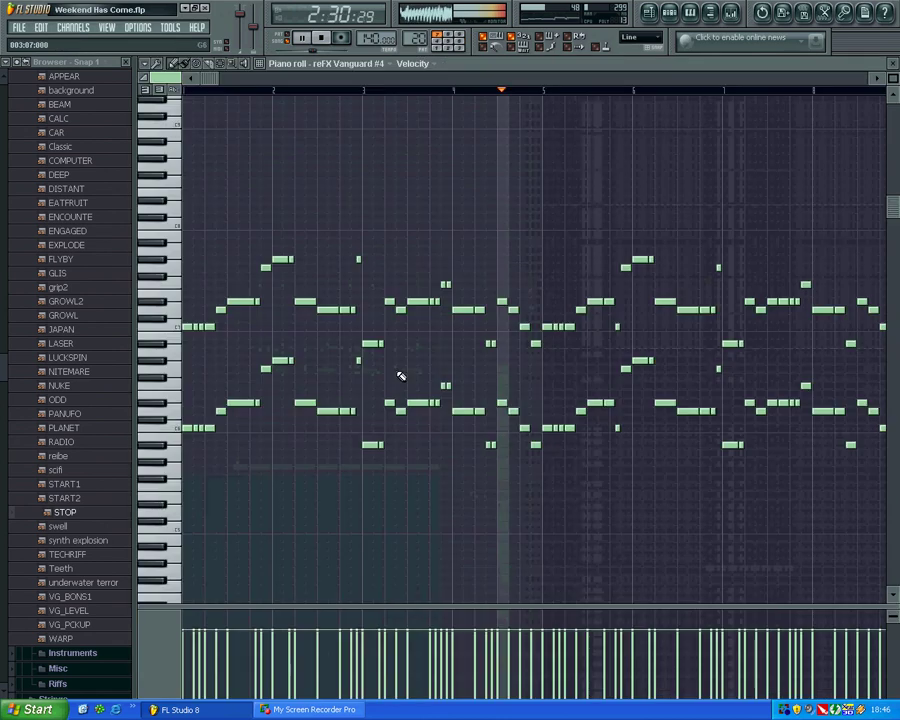
drag(215, 86, 285, 80)
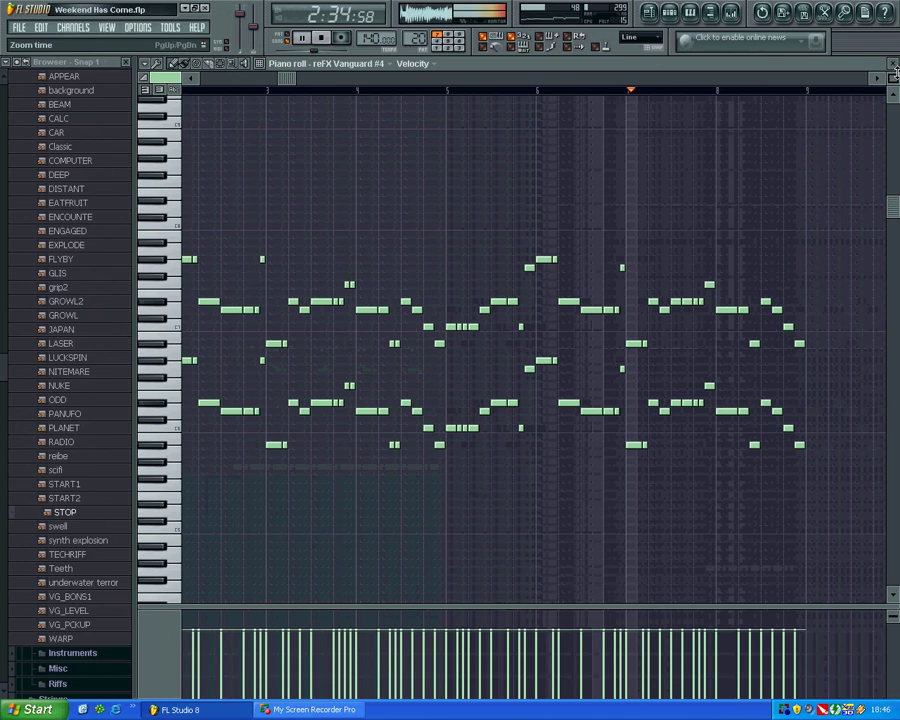
click(894, 68)
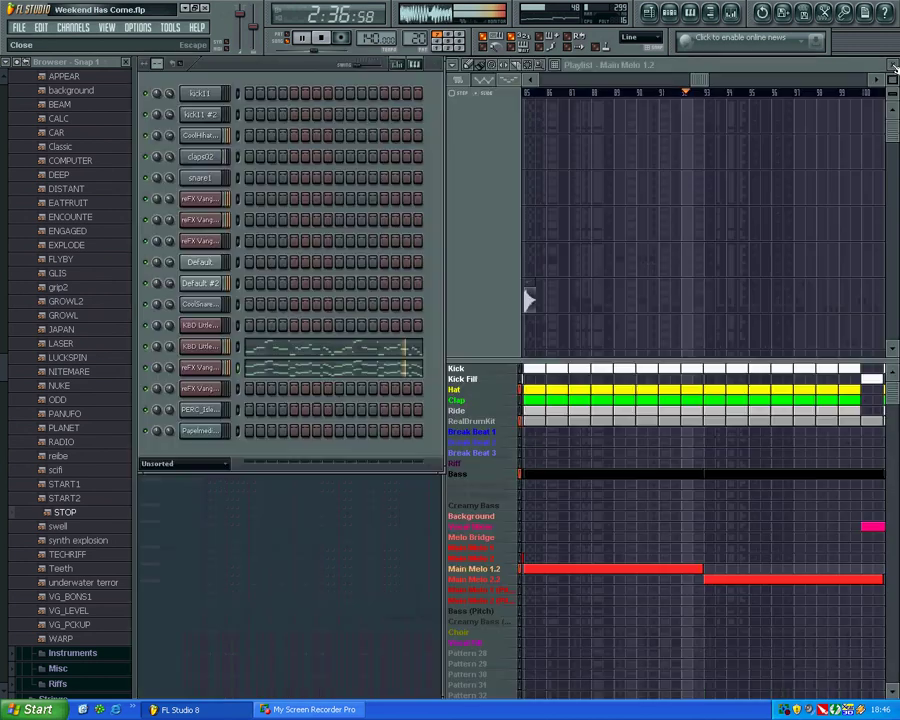
Check the Default #2 percussion hits of the RealDrumKit pattern in the piano roll and return to the playlist
drag(700, 82, 717, 88)
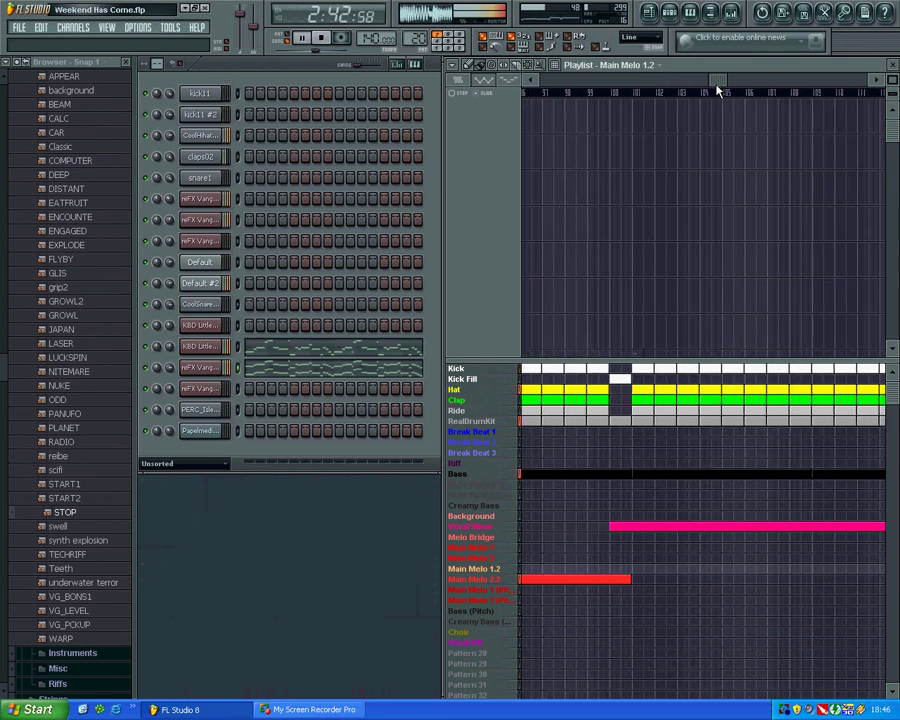
click(505, 424)
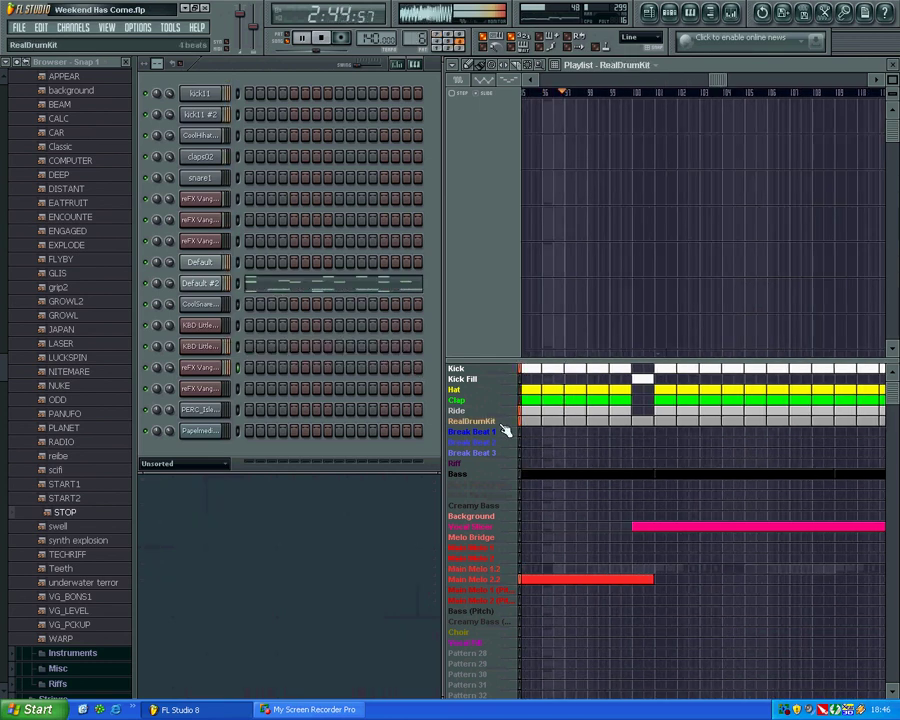
click(385, 292)
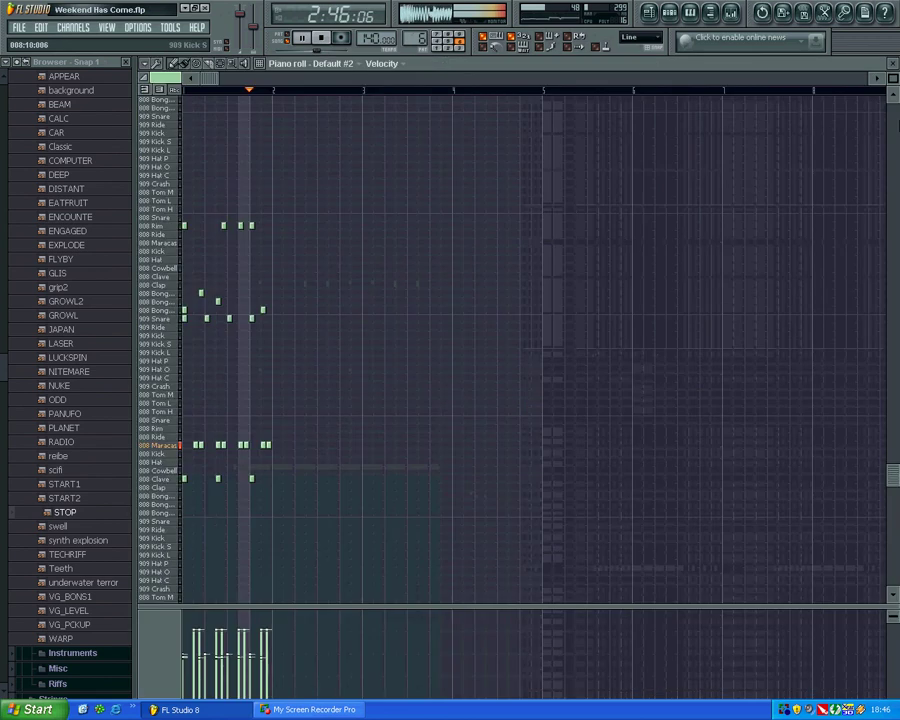
drag(894, 73, 893, 65)
click(893, 64)
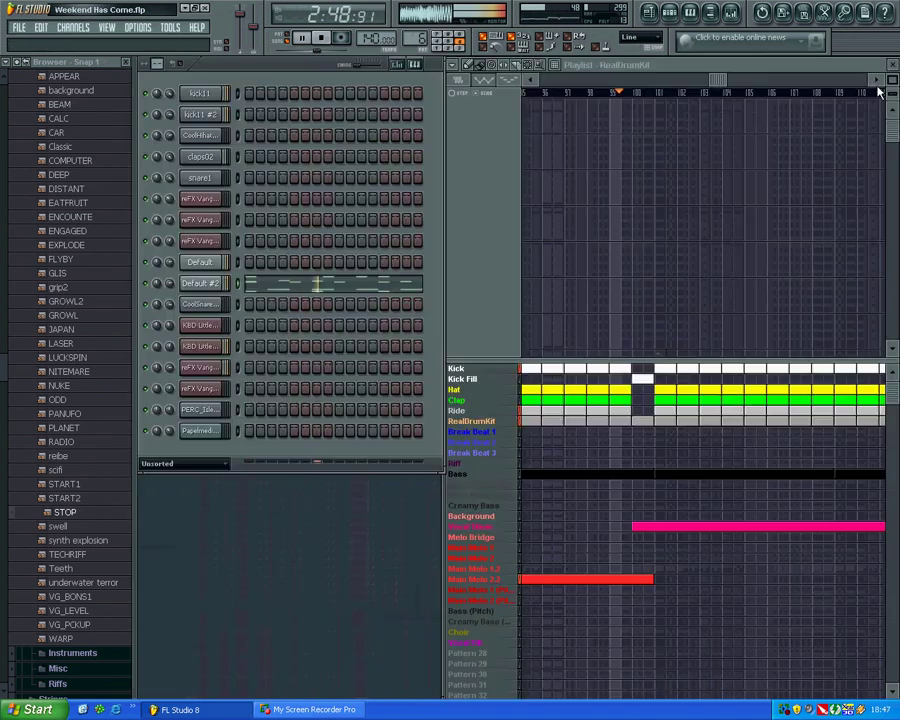
Examine the Vocal Slicer pattern's opening slices in the Weekend has come #3 piano roll, with a wider stretch of time in view
click(494, 531)
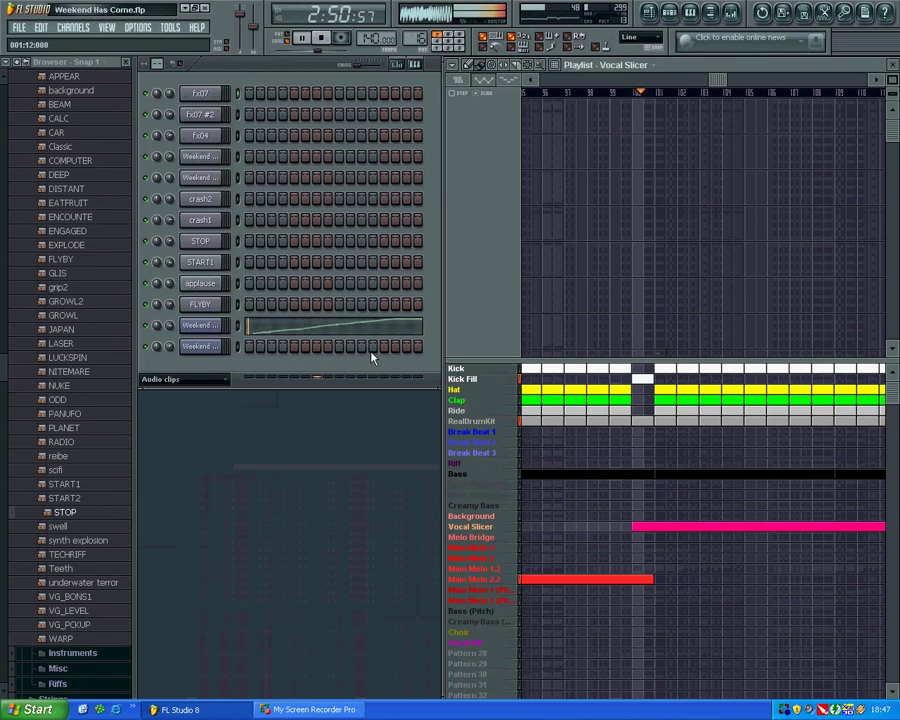
click(372, 355)
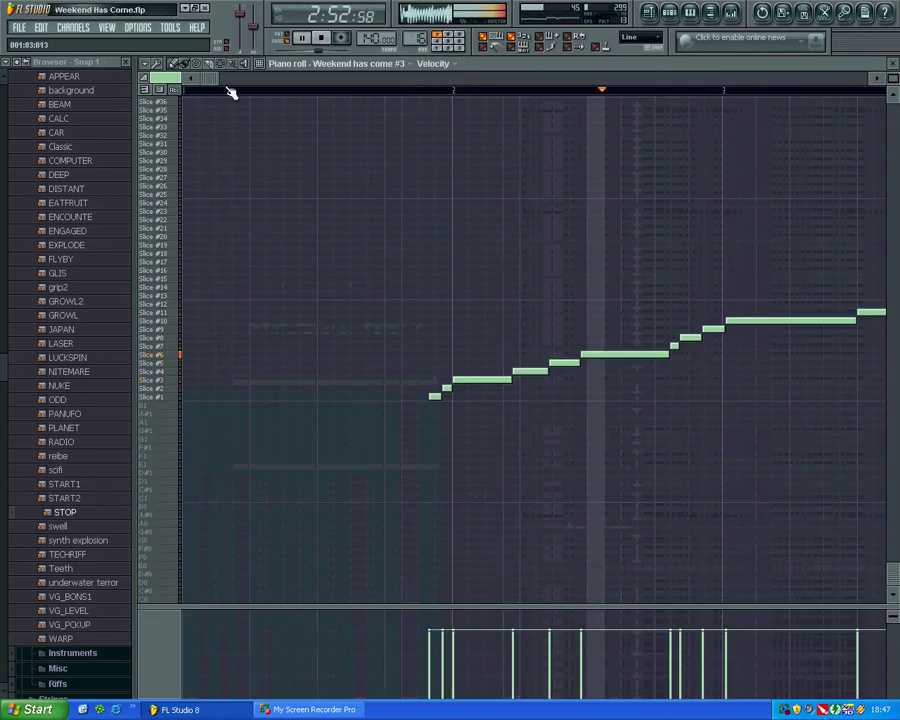
drag(216, 78, 297, 78)
scroll(348, 168, up, 2)
scroll(350, 170, up, 1)
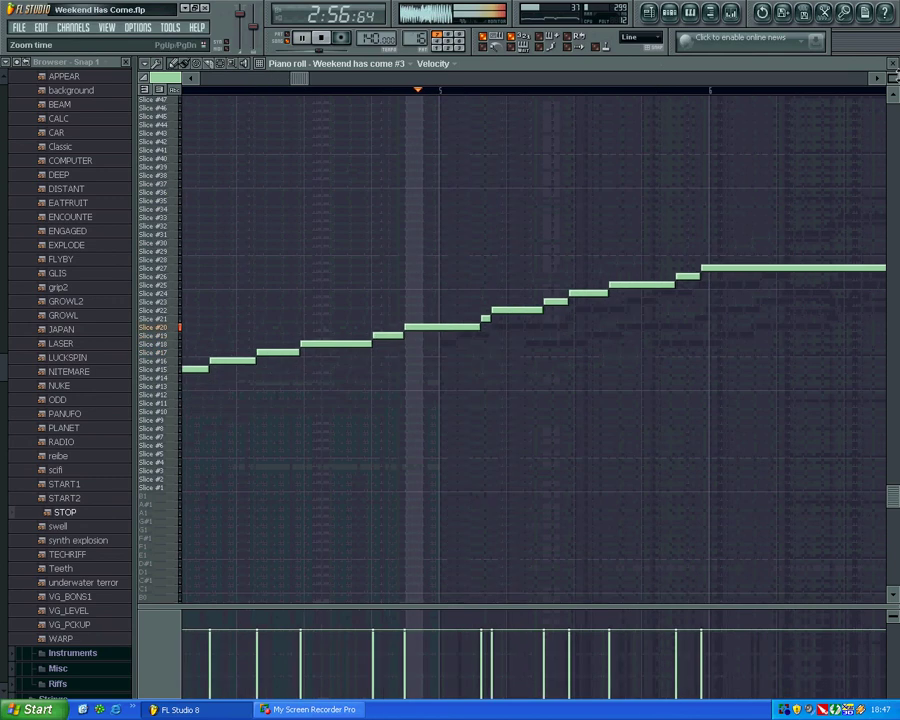
drag(893, 78, 882, 78)
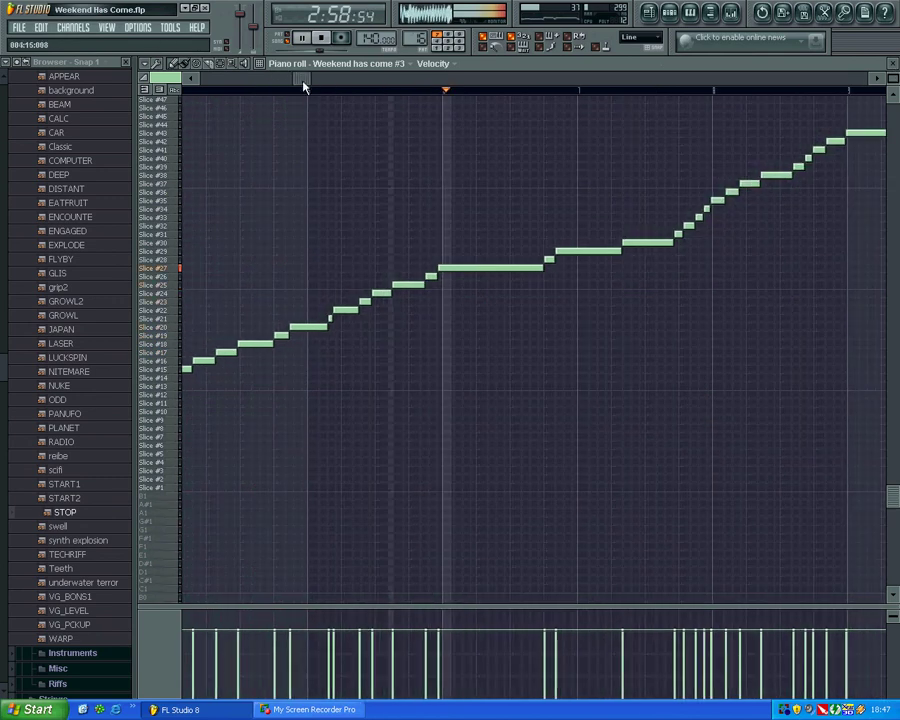
Follow the rising Weekend has come #3 vocal slices up to Slice #97
drag(300, 79, 604, 81)
scroll(570, 277, up, 6)
scroll(544, 256, up, 1)
scroll(639, 303, up, 4)
scroll(552, 197, up, 2)
scroll(552, 199, up, 2)
scroll(616, 282, up, 1)
scroll(616, 282, up, 1)
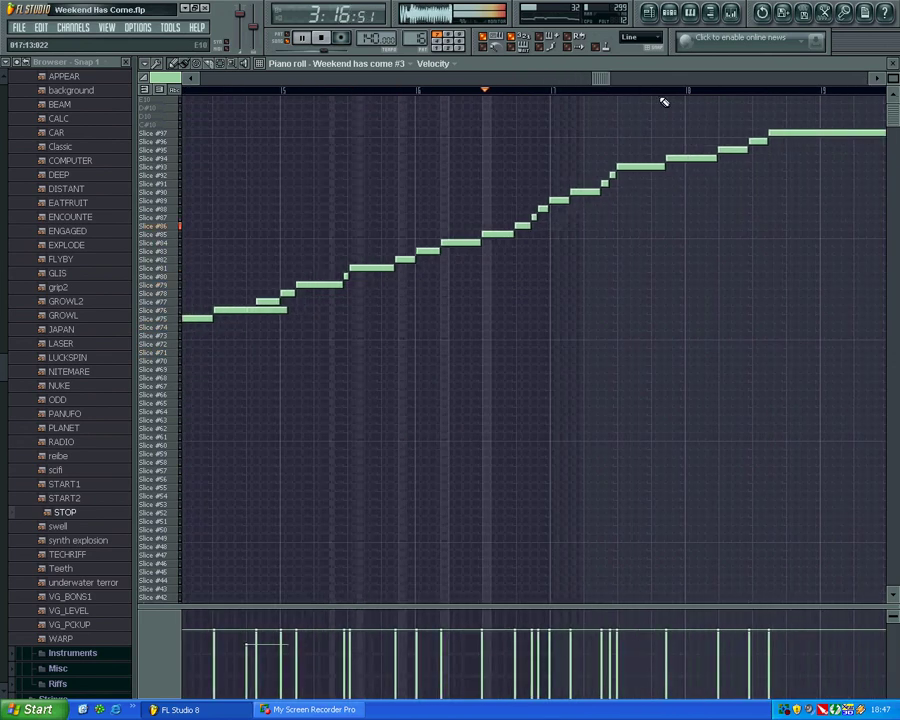
Close the vocal slice piano roll and look over the playlist's audio and automation clips from bar 117 onward
drag(605, 80, 761, 85)
click(893, 64)
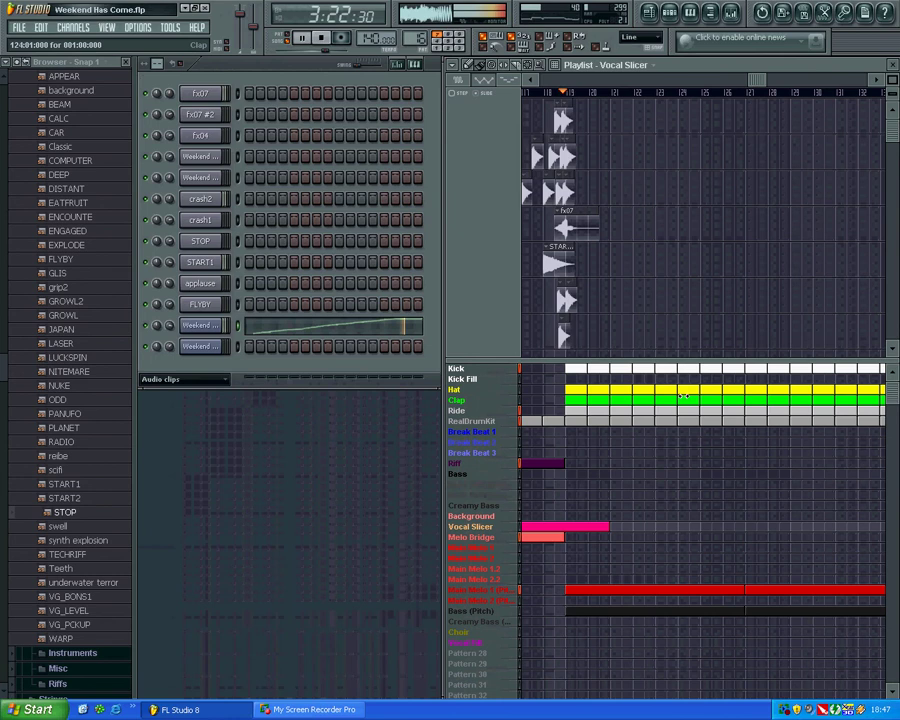
scroll(700, 220, down, 5)
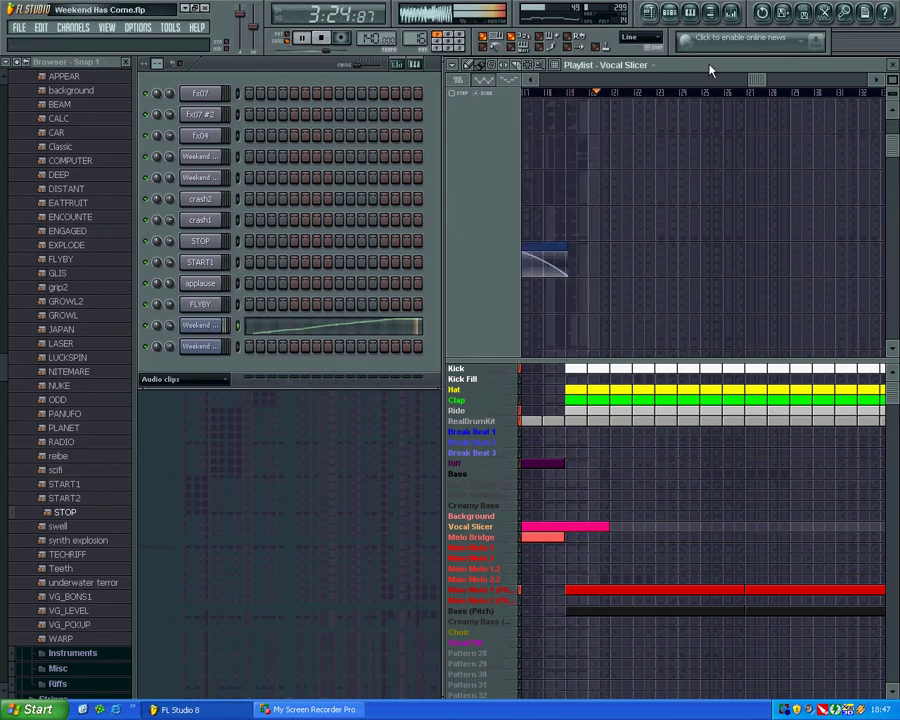
mouse_move(750, 84)
mouse_down()
mouse_move(740, 88)
mouse_move(757, 87)
mouse_up()
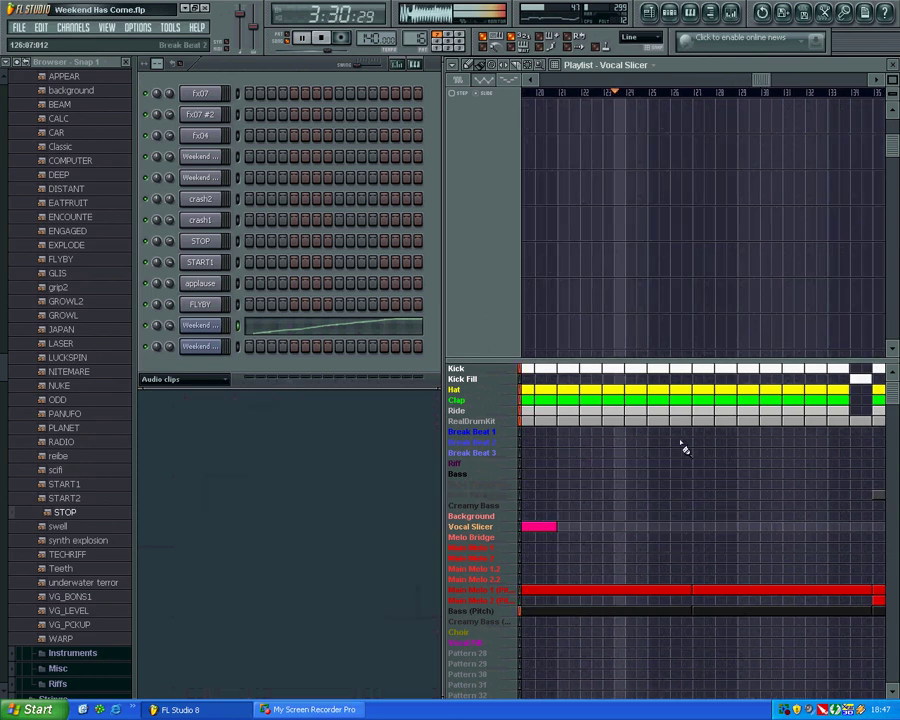
View the Main Melo 1 (Pitch) pattern's reFX Vanguard #4 notes up to bar 8 and close the piano roll
click(510, 590)
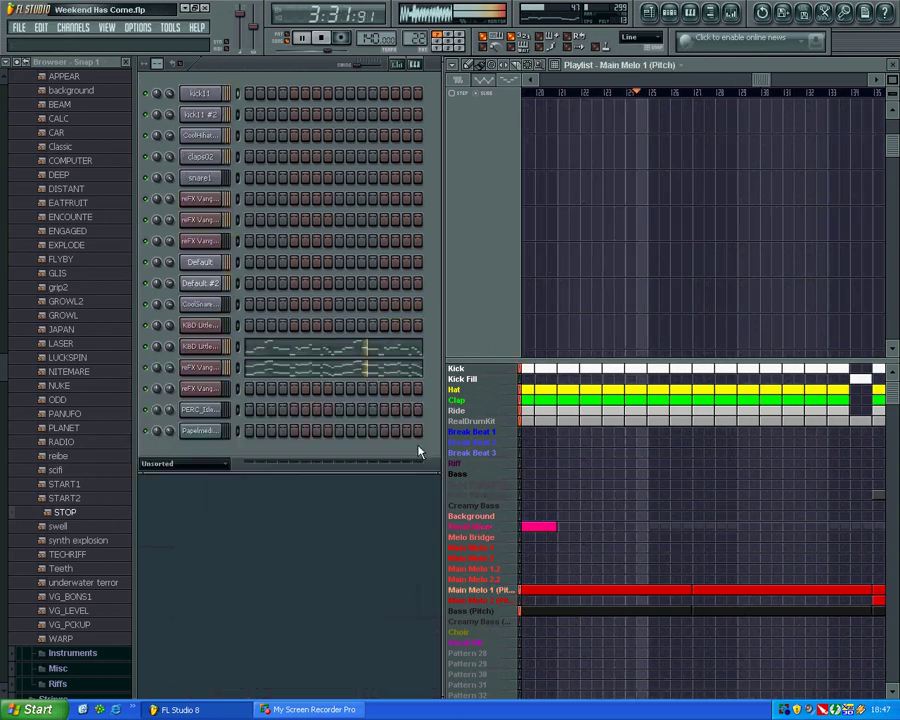
click(341, 375)
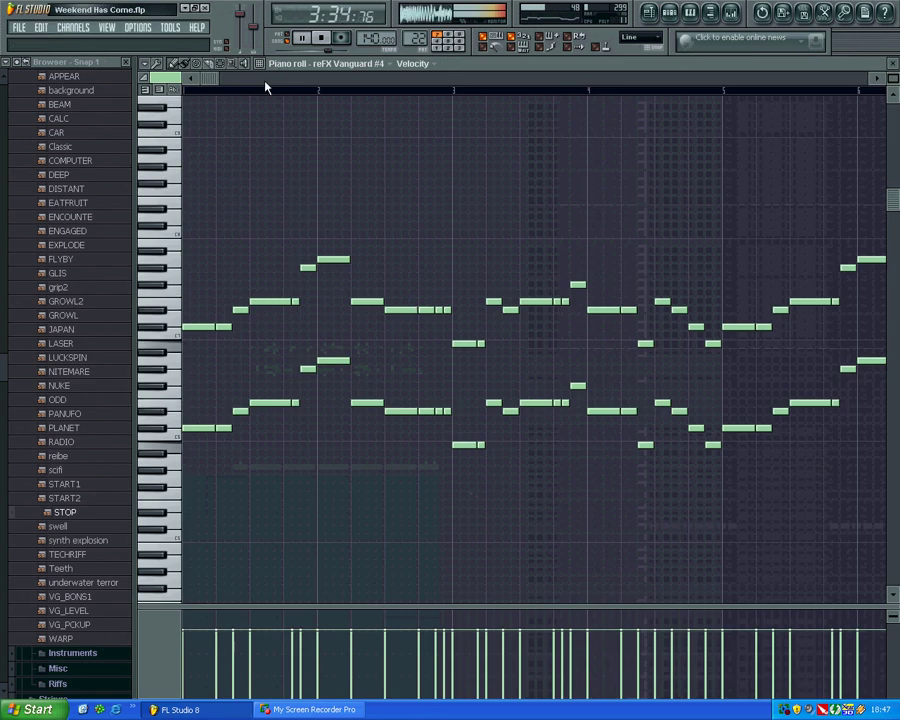
drag(265, 80, 388, 82)
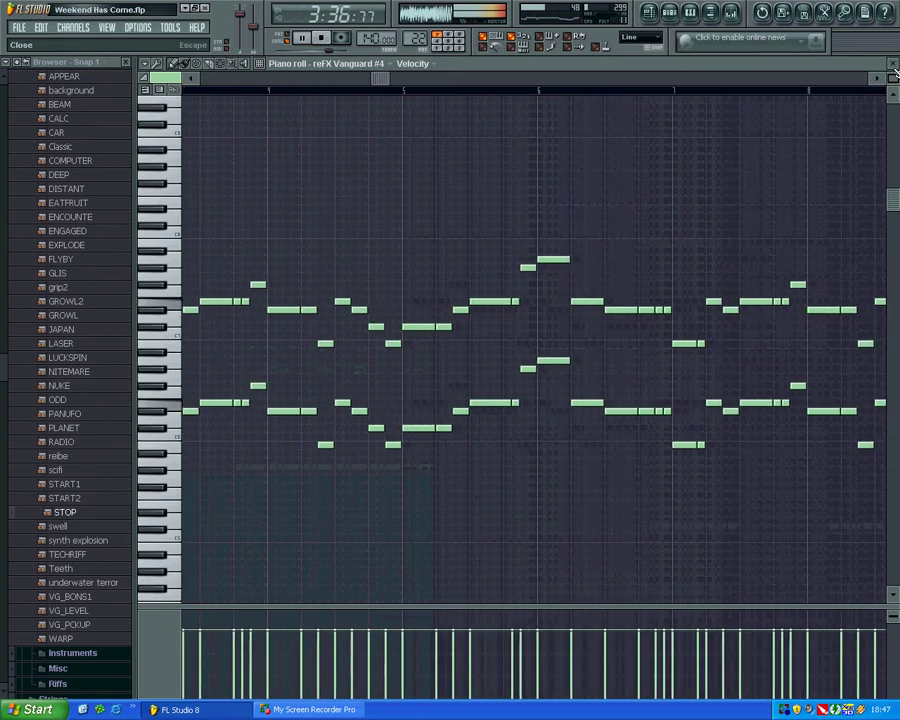
click(893, 64)
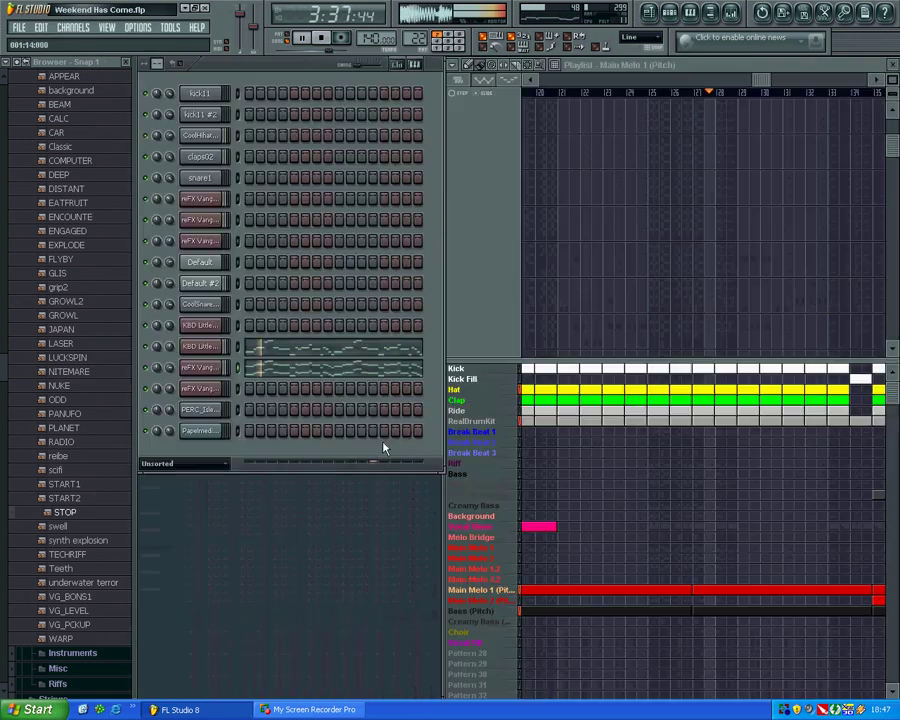
Show the synth settings of the reFX Vanguard #4 and KBD LittleFreak MC channels and close their windows
click(203, 368)
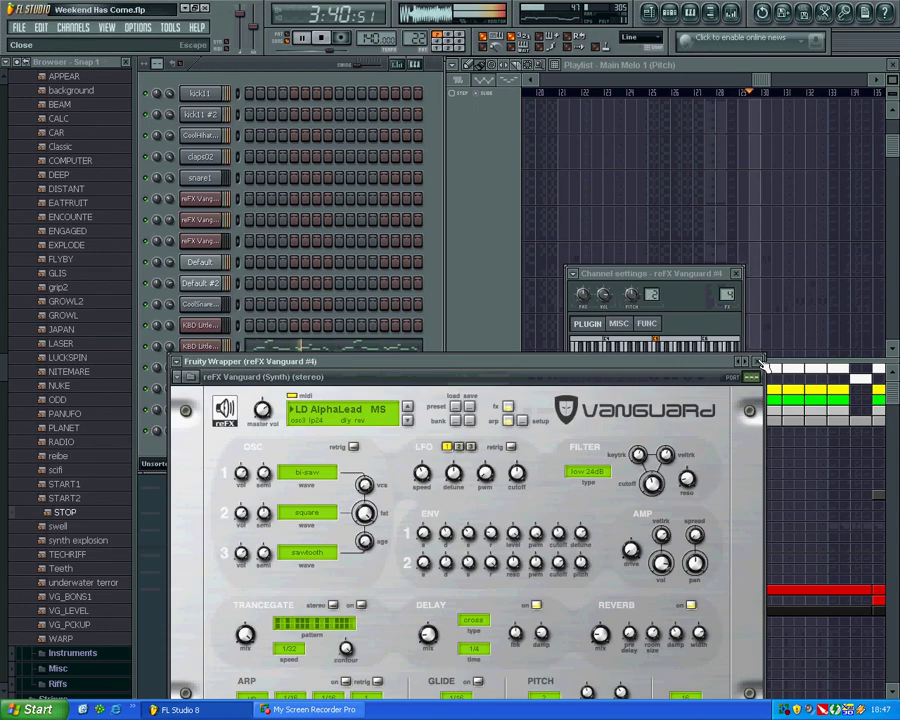
click(757, 361)
click(199, 346)
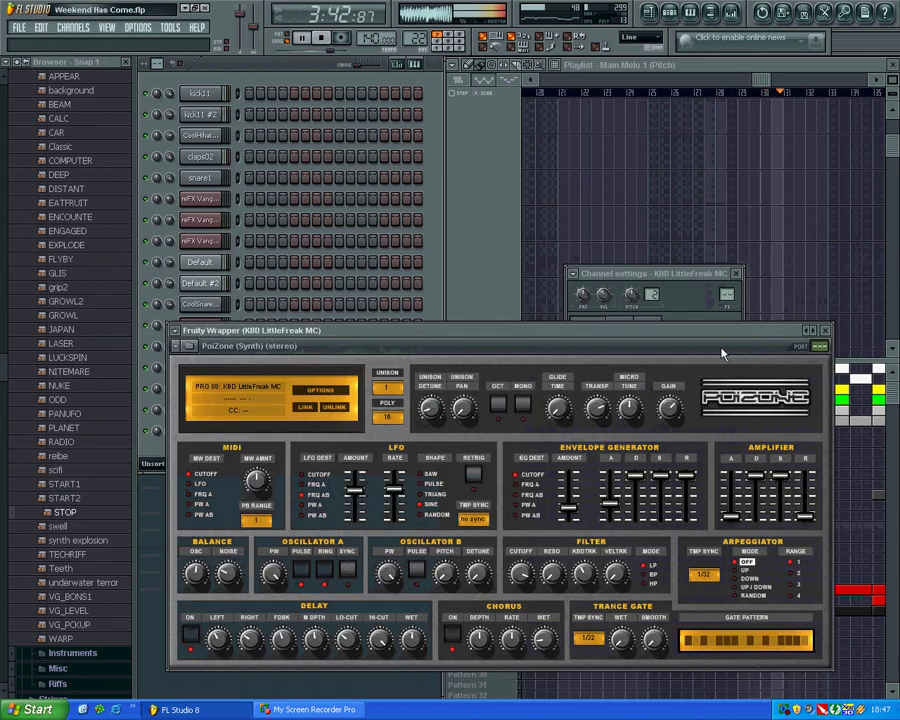
click(825, 330)
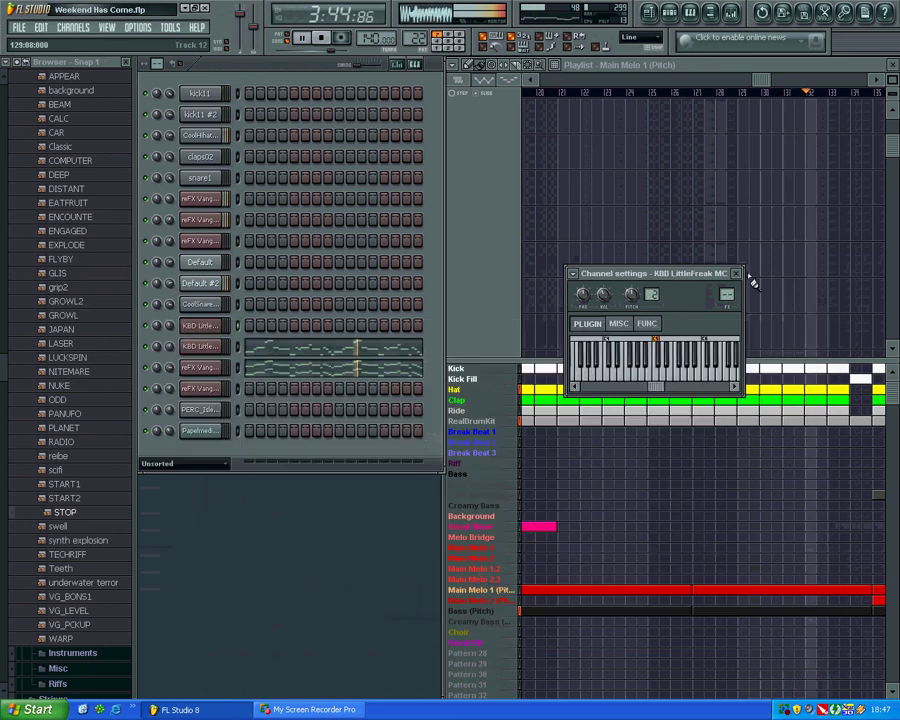
click(736, 273)
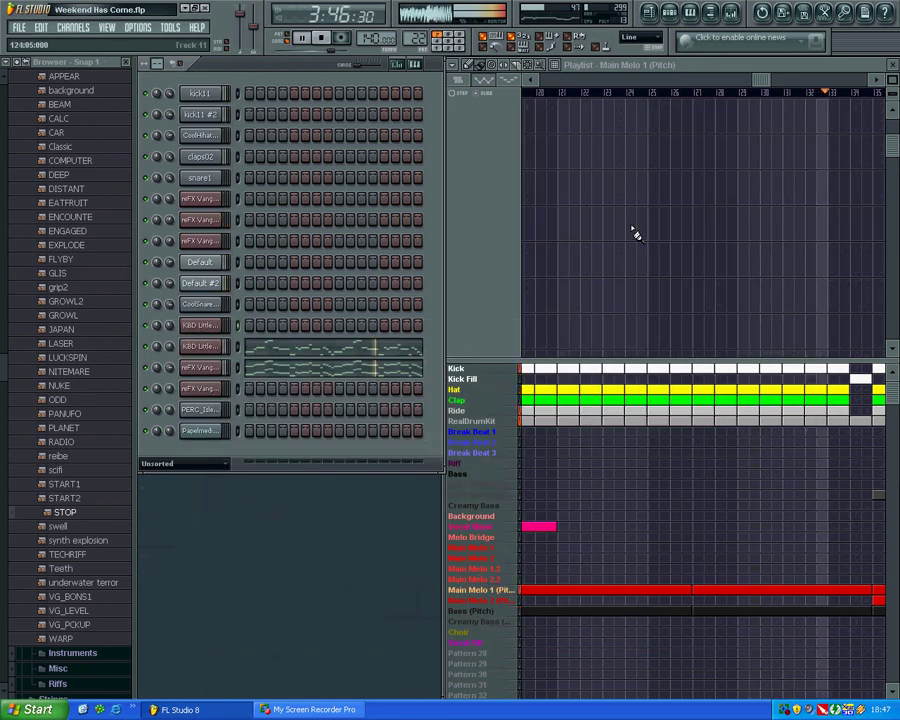
Inspect the channel contents of the Main Melo 2 (Pitch), Bass (Pitch) and Bass Background (Pitch) patterns
drag(765, 84, 776, 83)
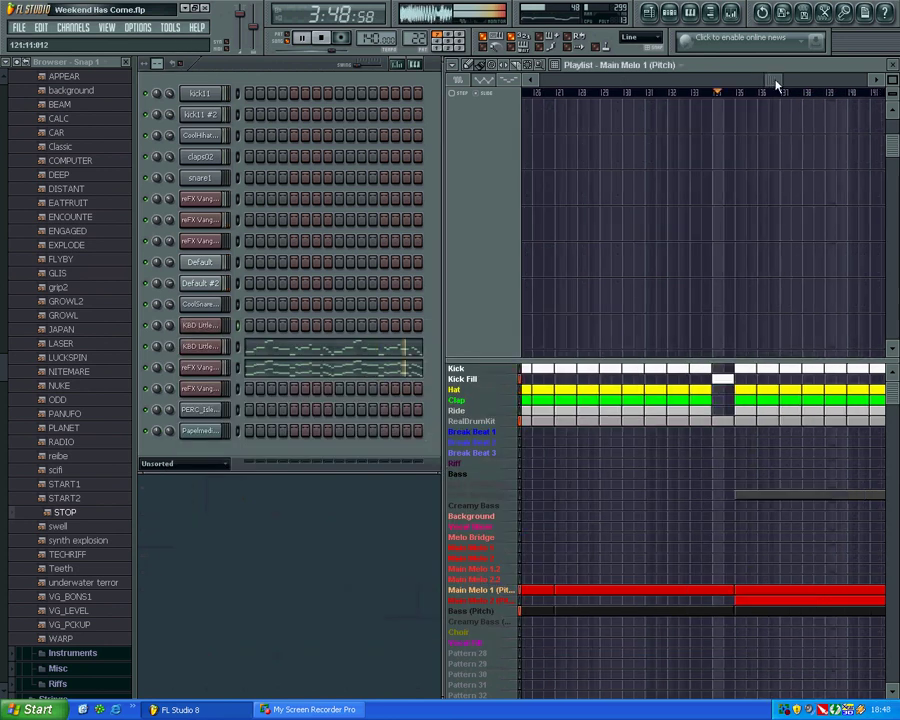
click(483, 601)
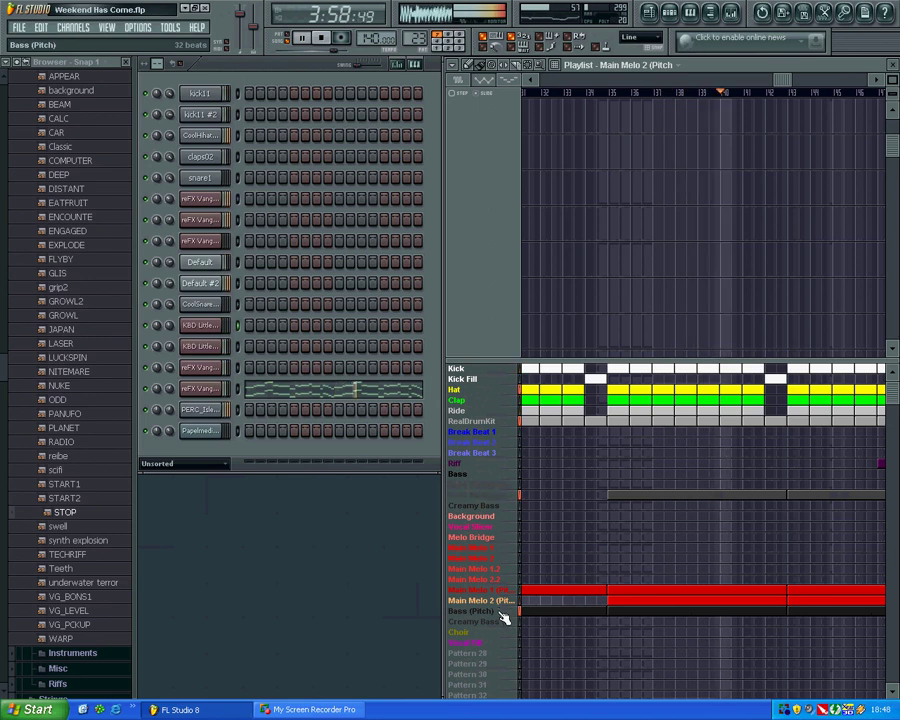
click(500, 612)
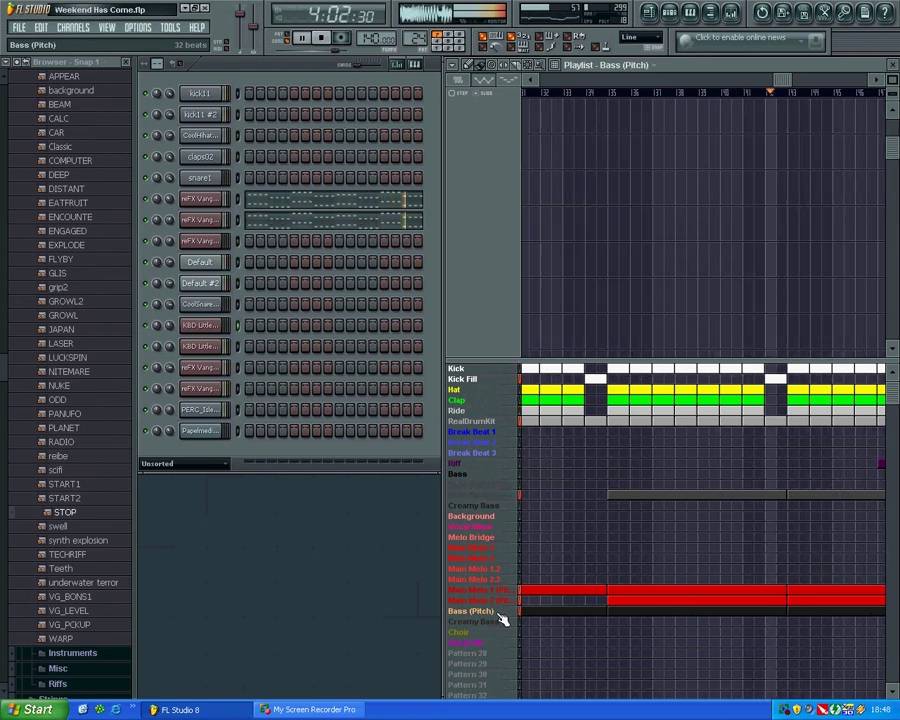
click(495, 496)
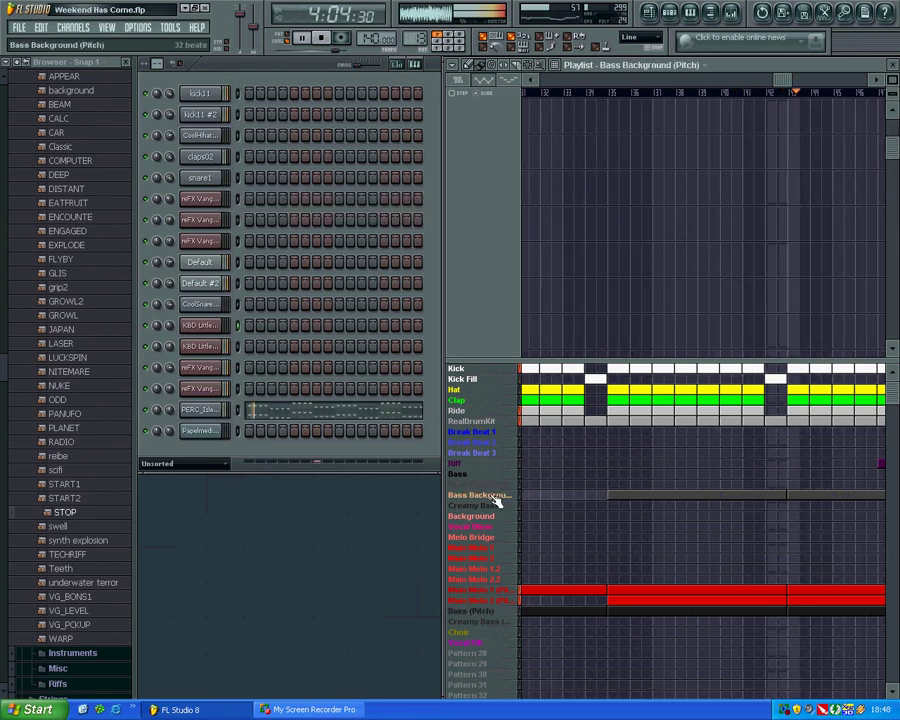
drag(782, 83, 792, 80)
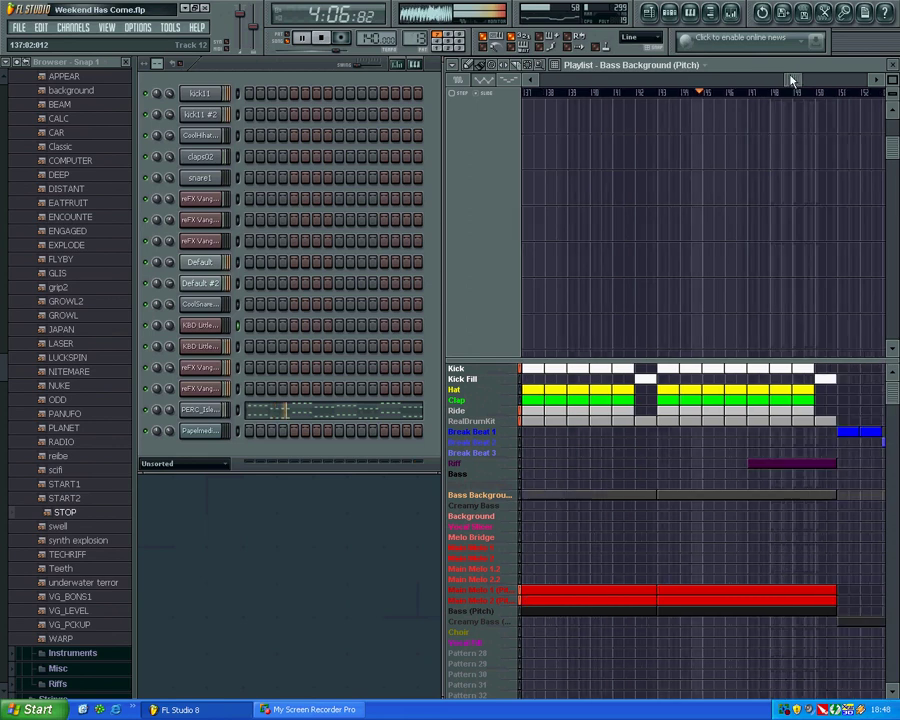
Show the channel contents of the Main Melo 2 (Pitch), Main Melo 1 (Pitch) and Bass (Pitch) patterns again
click(497, 599)
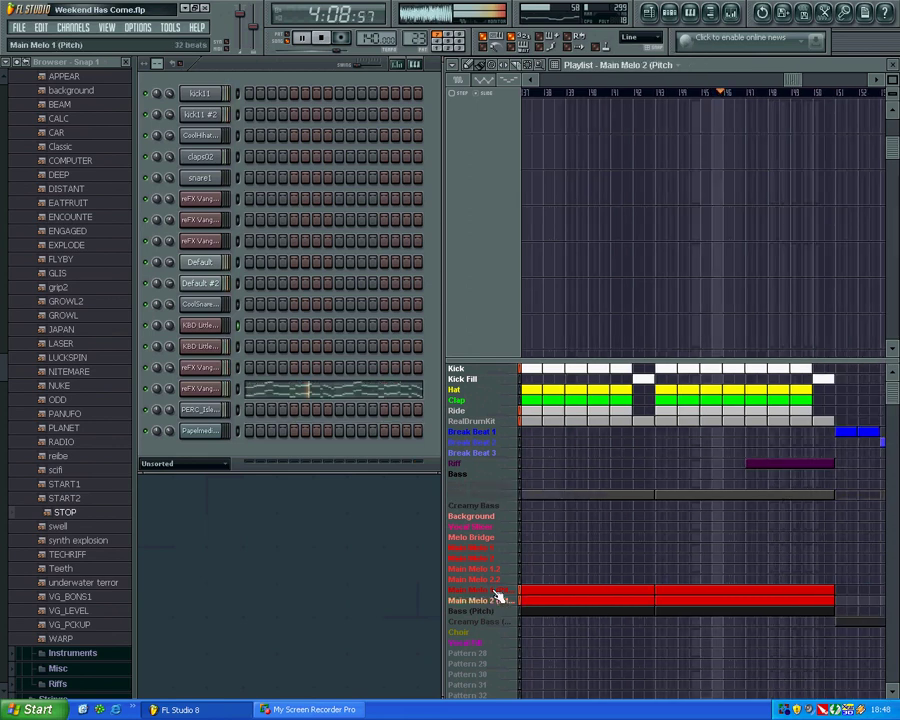
click(493, 590)
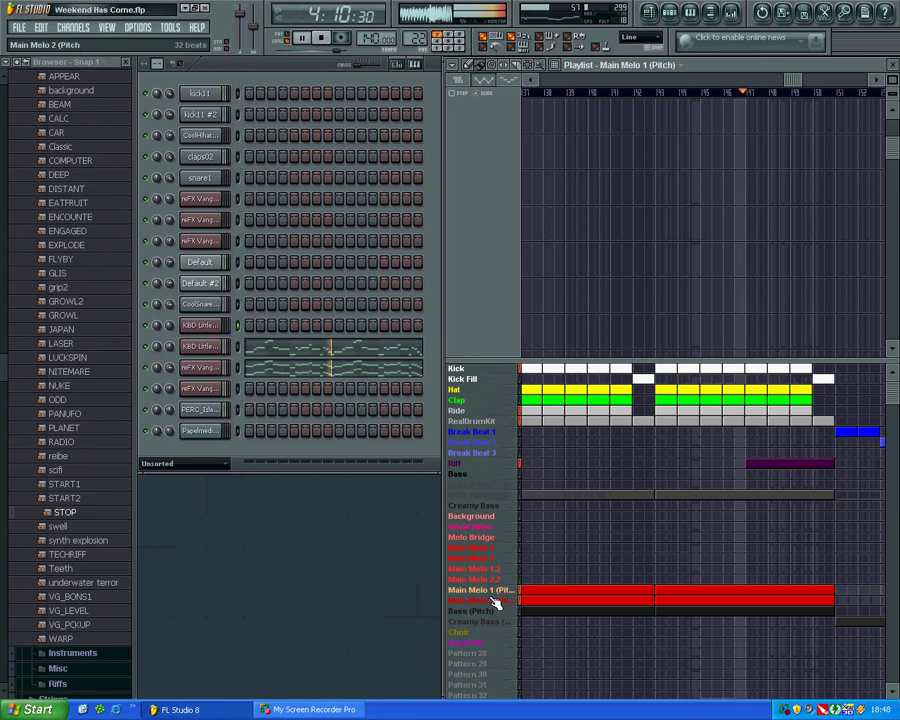
click(495, 611)
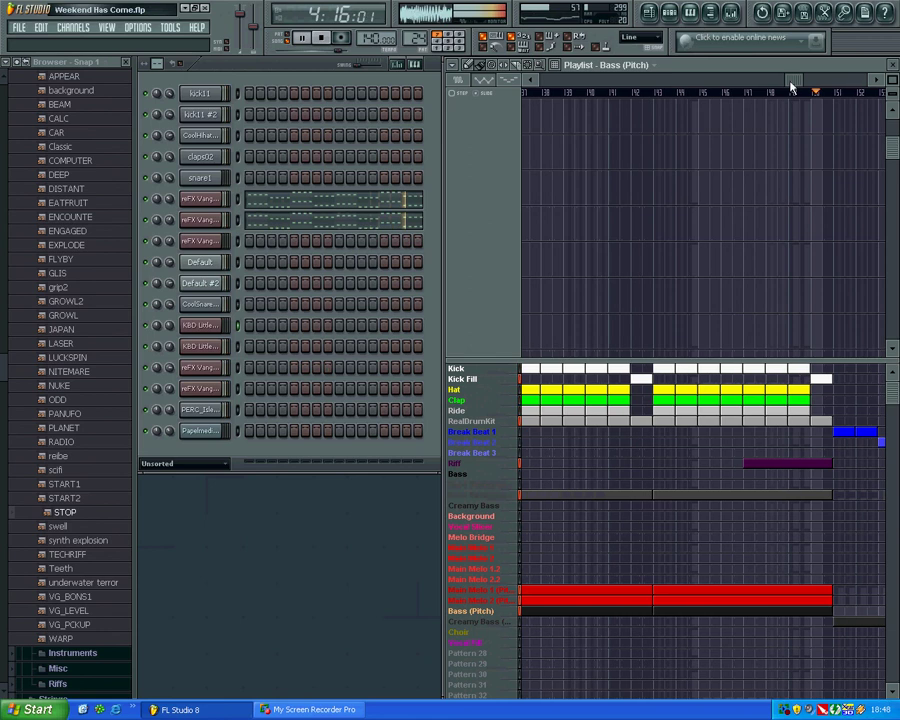
Compare the kick and snare steps of the Break Beat 1, Break Beat 2 and Break Beat 3 patterns used from bar 151
click(494, 434)
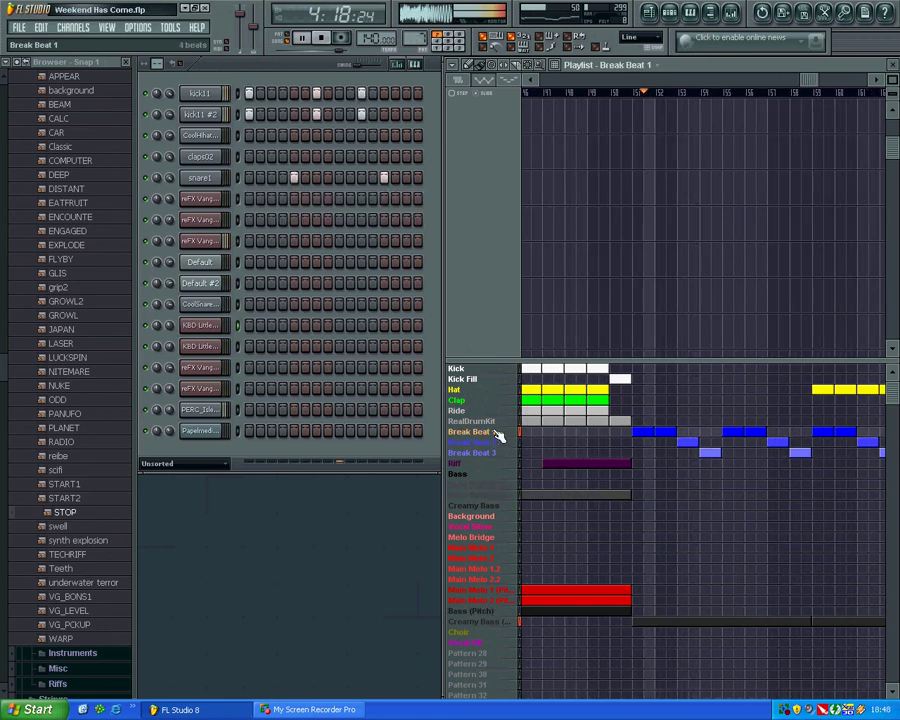
click(472, 446)
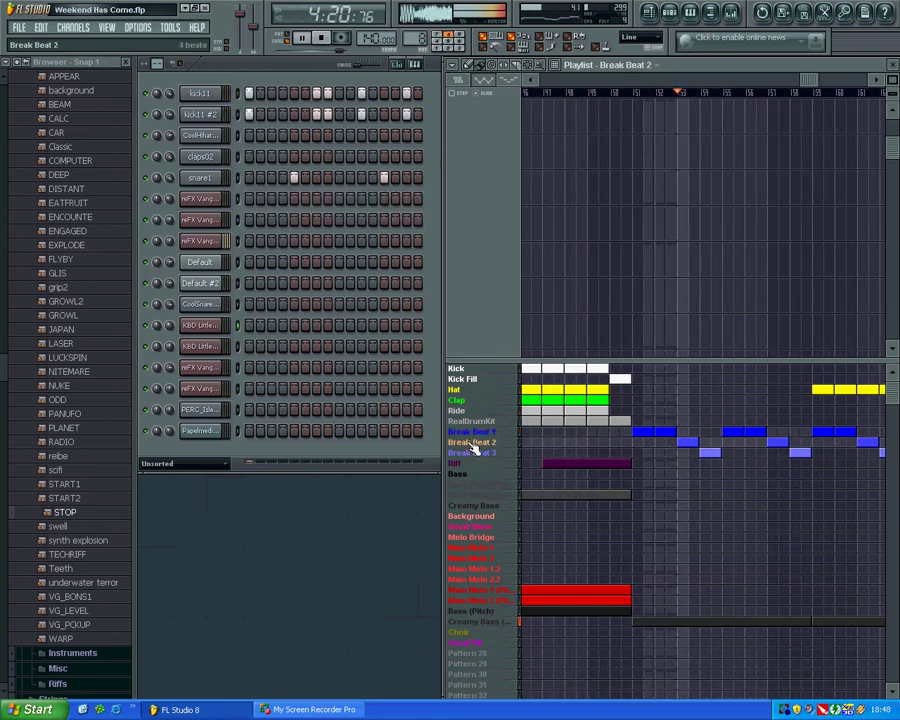
click(479, 454)
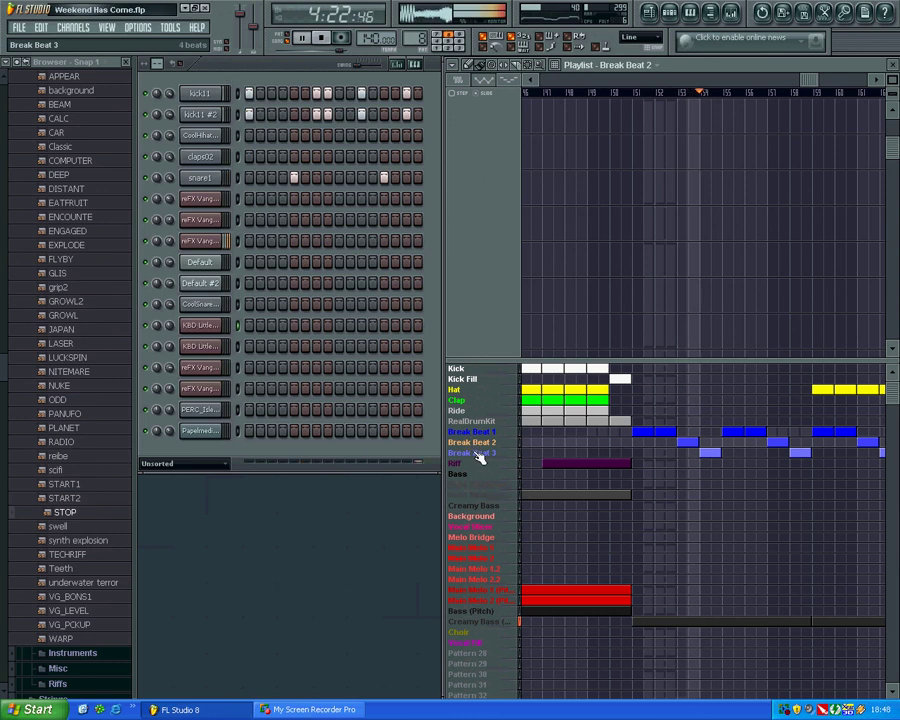
click(478, 455)
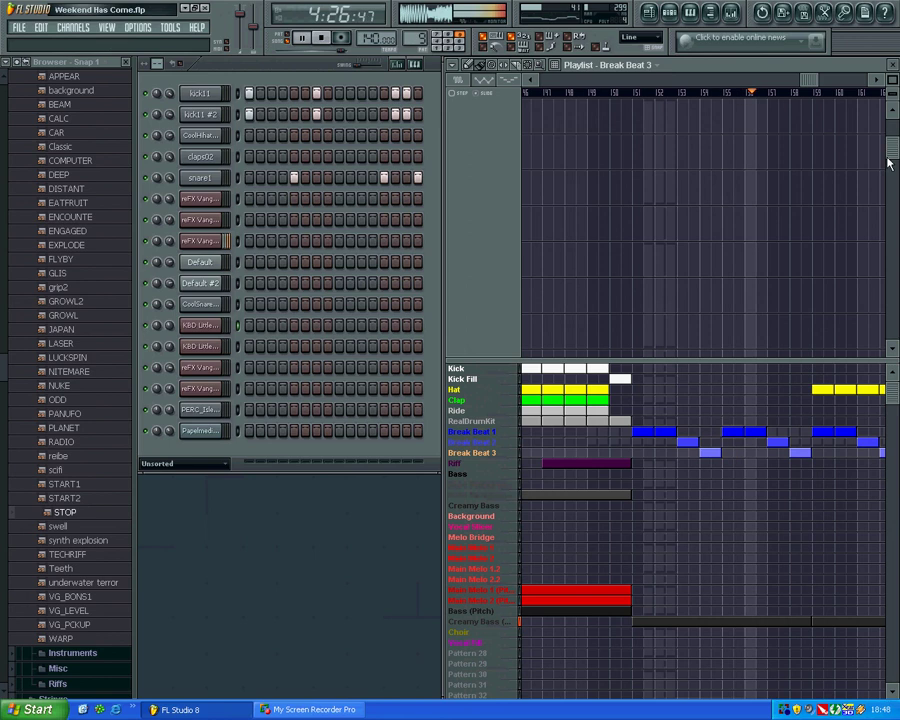
Look over the playlist's audio and automation clips from bar 146 to the song's end, and show the Riff pattern's contents
drag(888, 156, 890, 140)
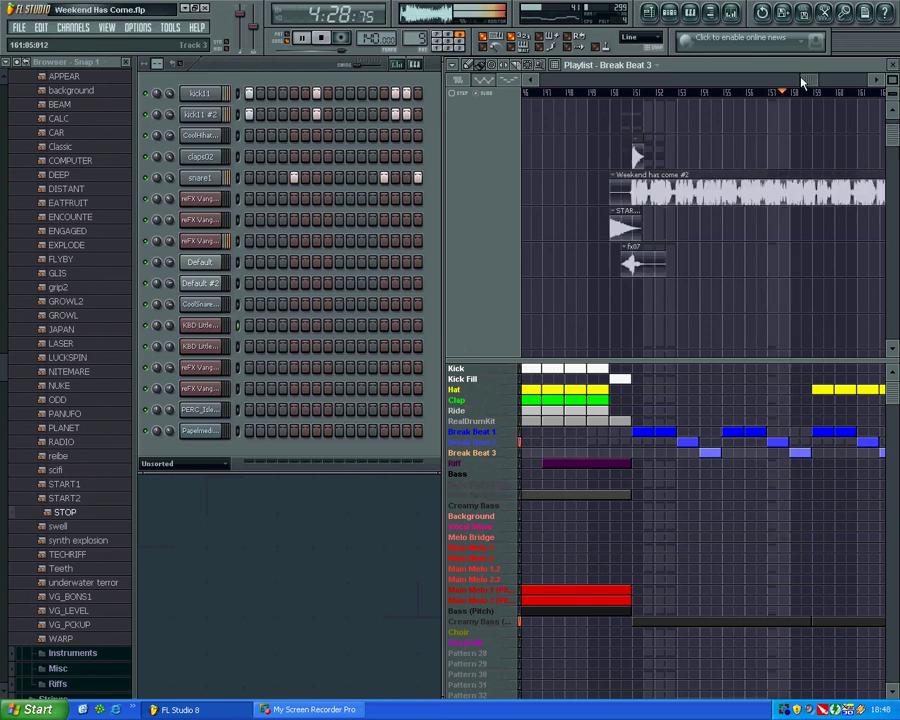
drag(800, 76, 835, 80)
drag(893, 126, 893, 122)
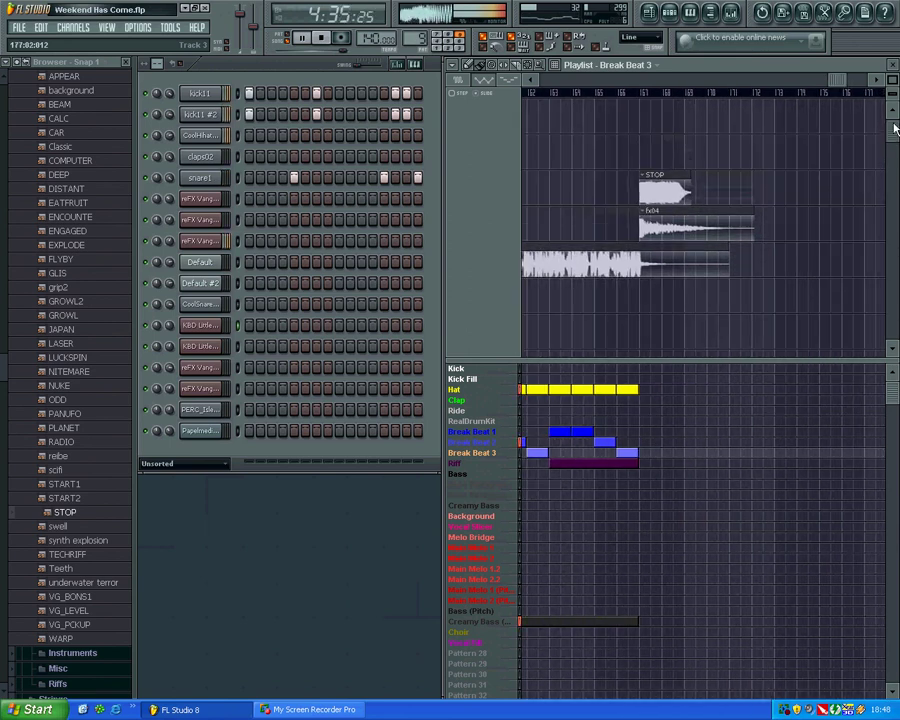
click(504, 463)
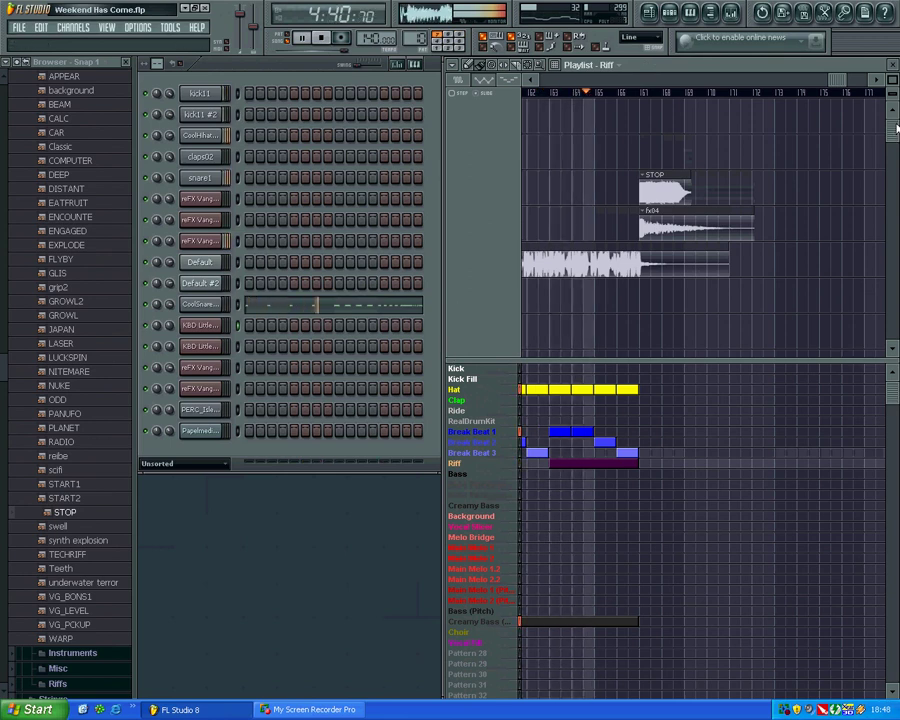
drag(890, 128, 887, 161)
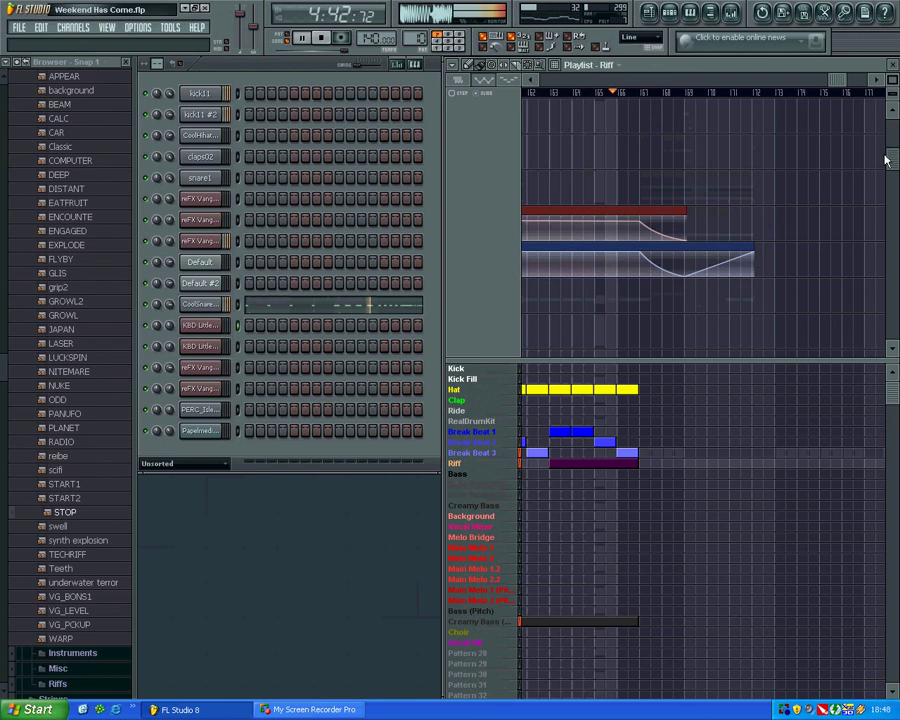